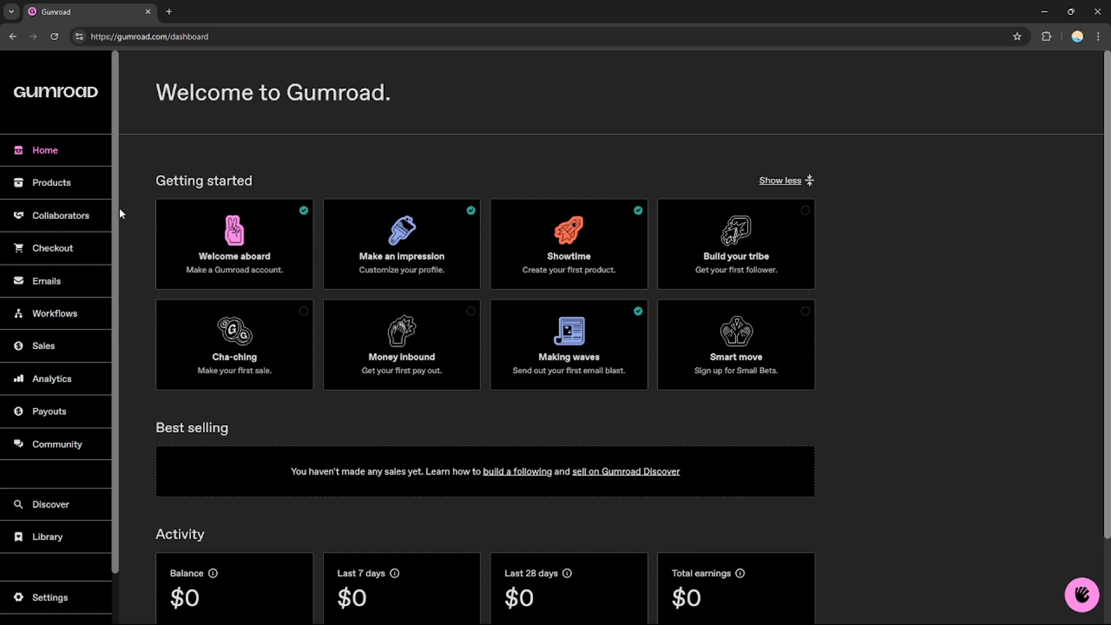
# - Start a new product in the Products section and name it "A.i image"
pyautogui.click(39, 190)
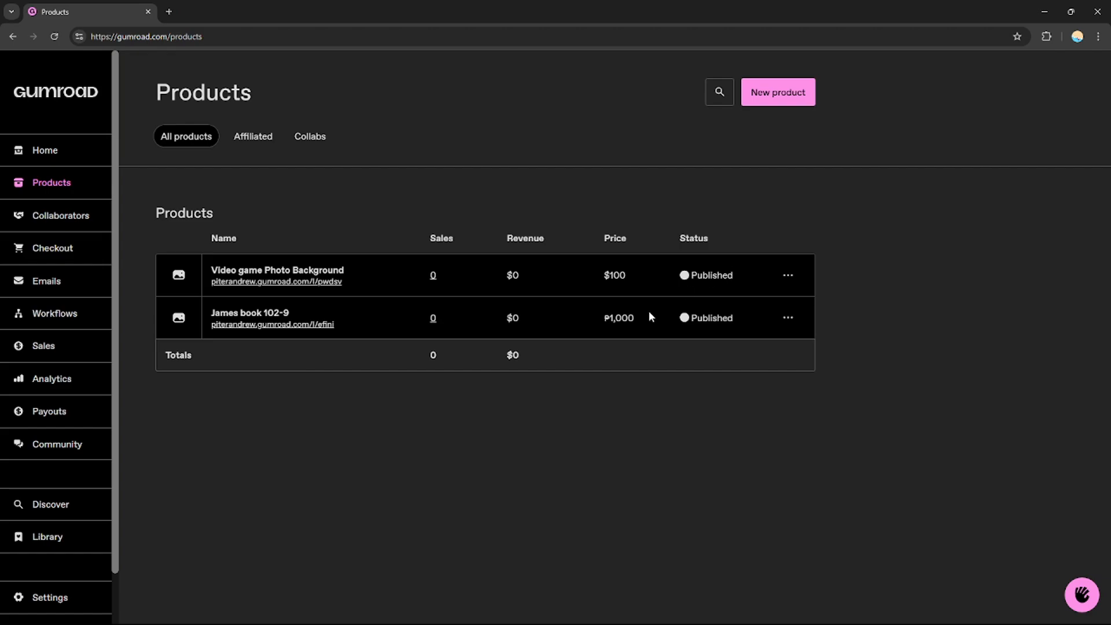
pyautogui.click(785, 96)
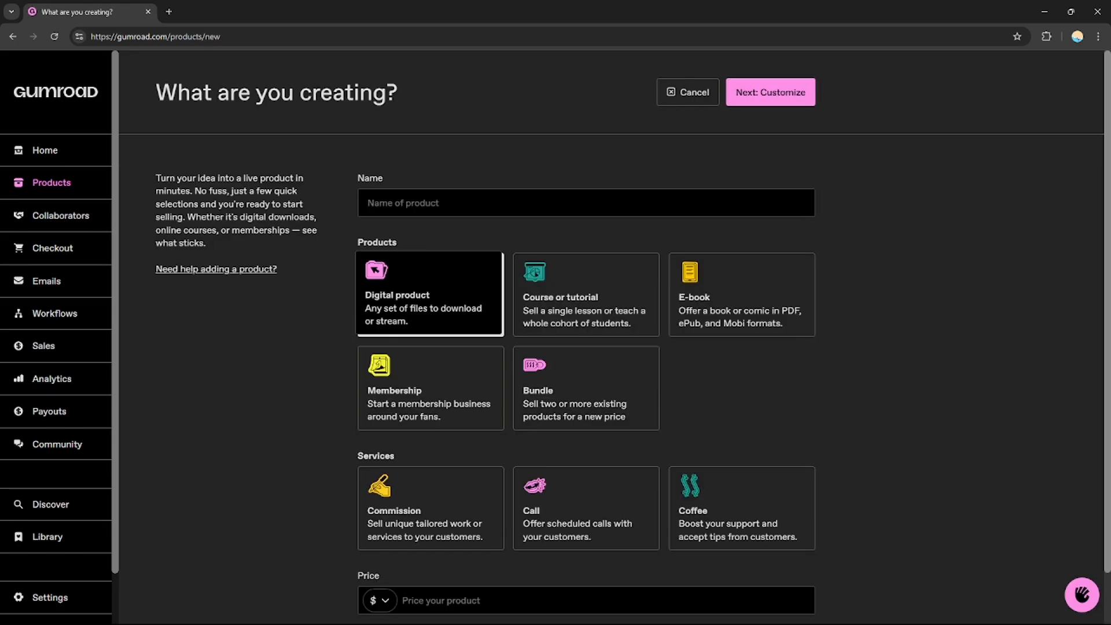
pyautogui.scroll(-1, 820, 103)
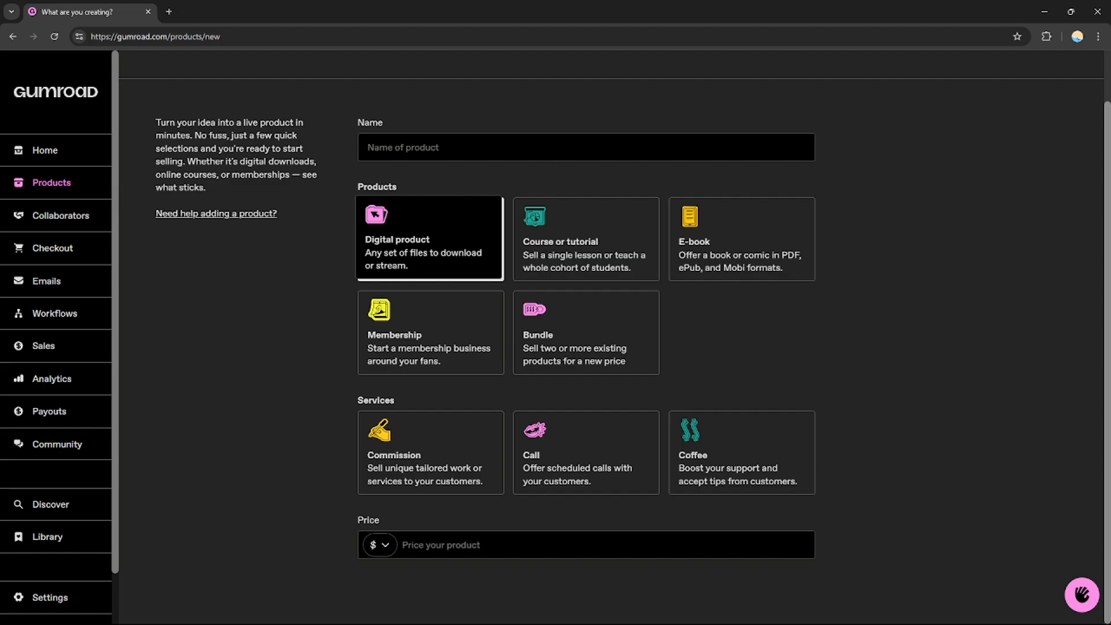
pyautogui.scroll(1, 579, 336)
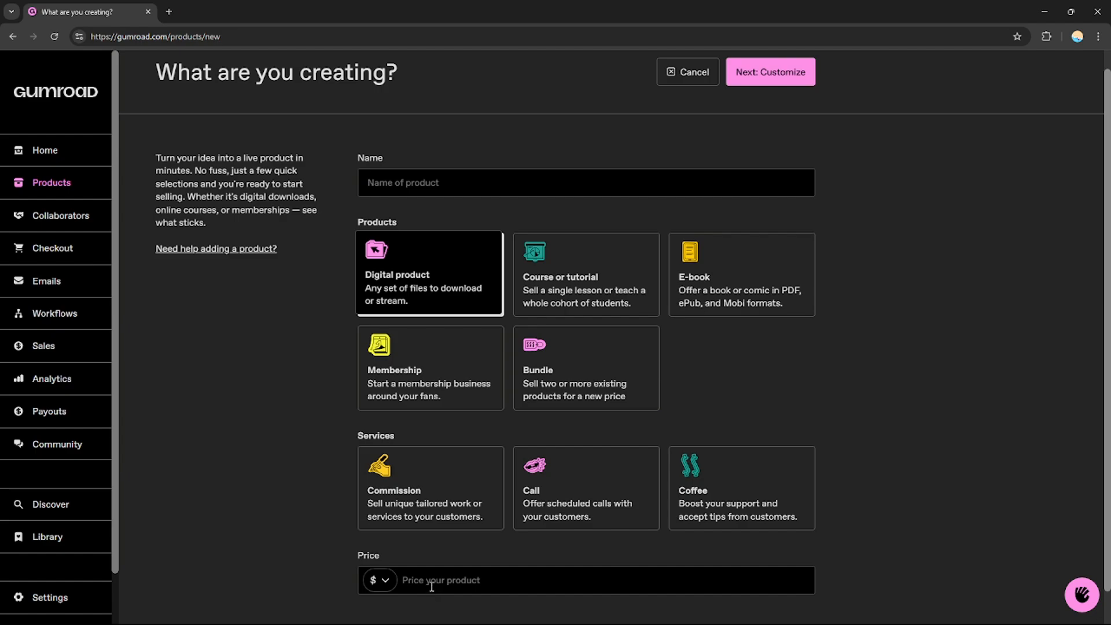
pyautogui.click(451, 182)
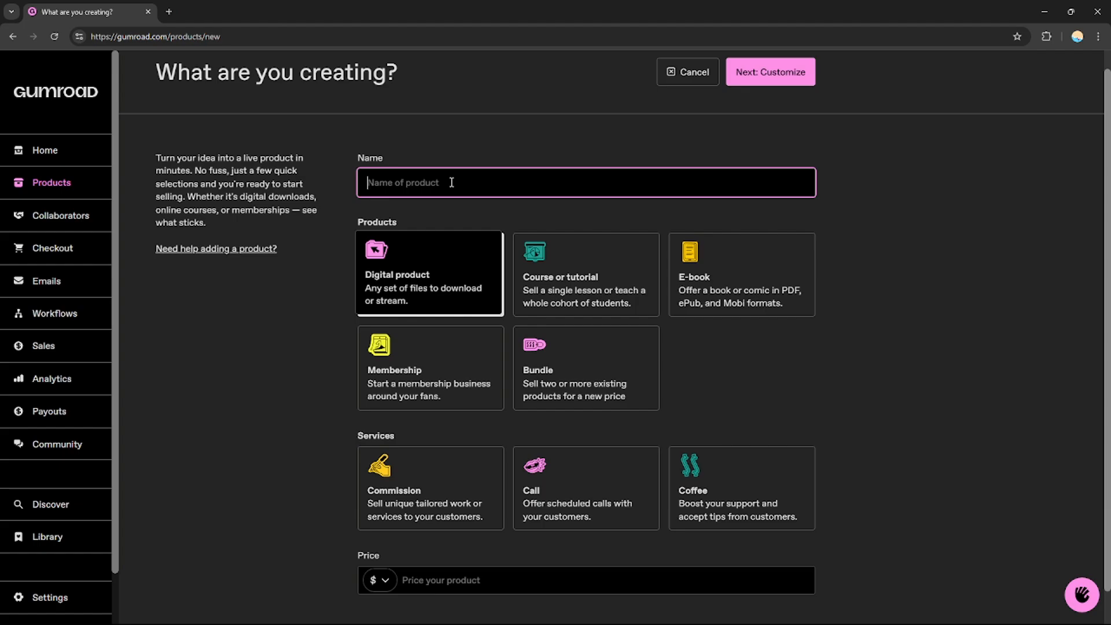
pyautogui.write('A.i image')
# - Choose Digital product as the type, set the price to $1000 and continue to customization
pyautogui.scroll(-1, 614, 334)
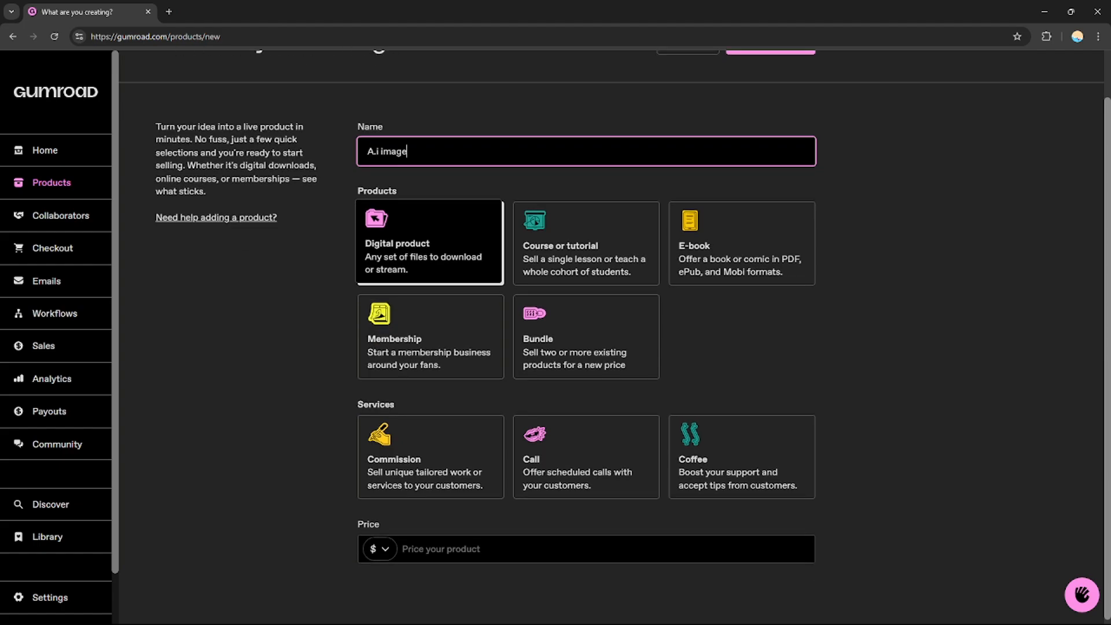
pyautogui.scroll(-1, 615, 333)
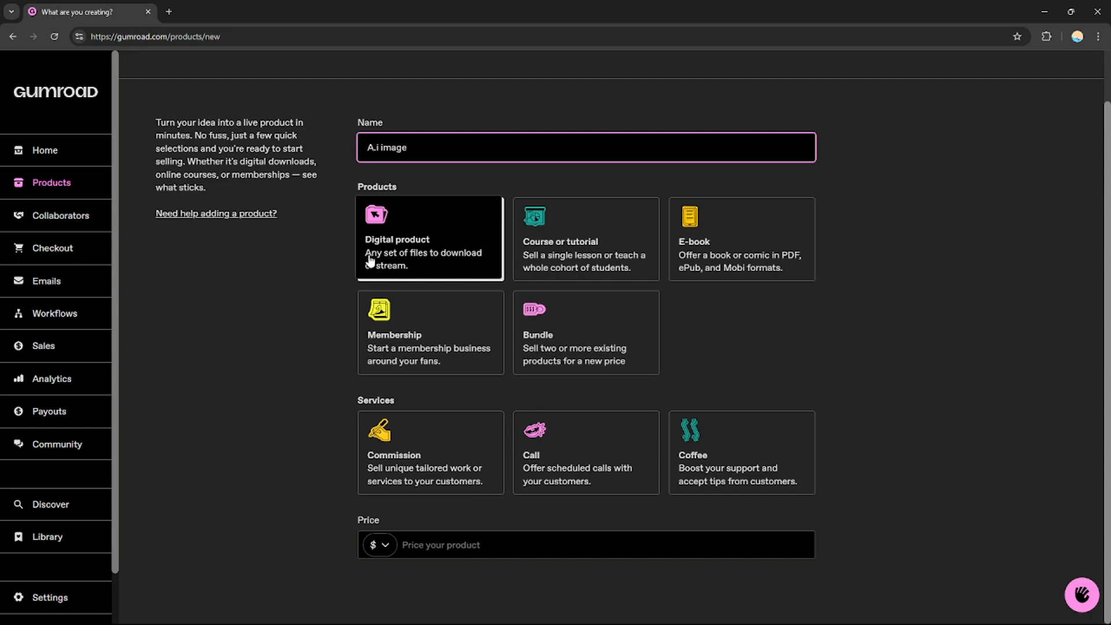
pyautogui.click(408, 251)
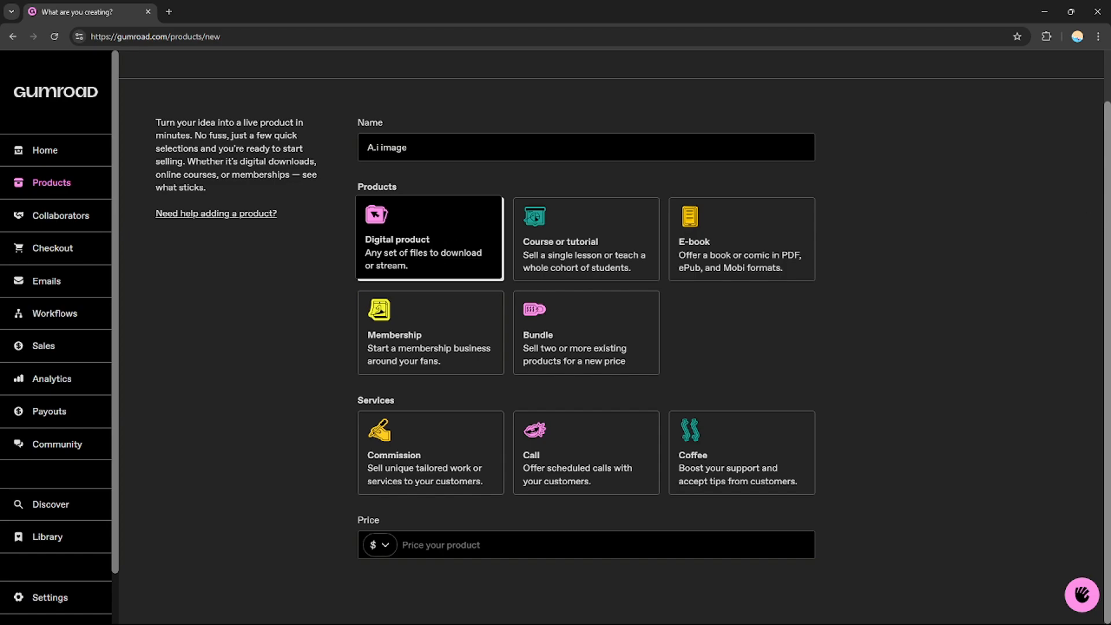
pyautogui.click(458, 547)
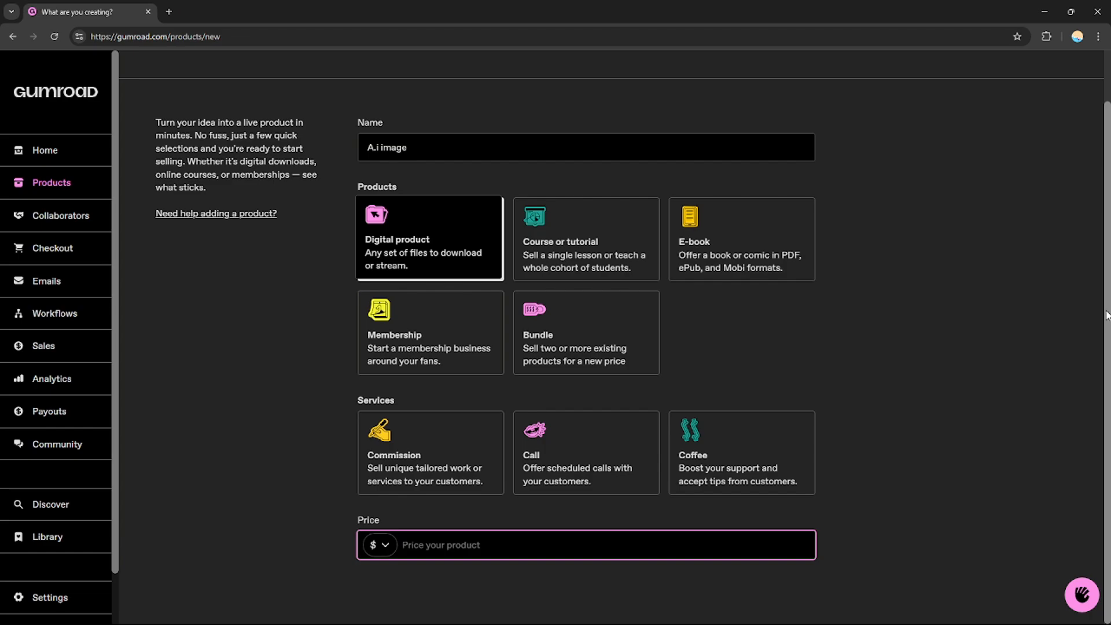
pyautogui.write('1000')
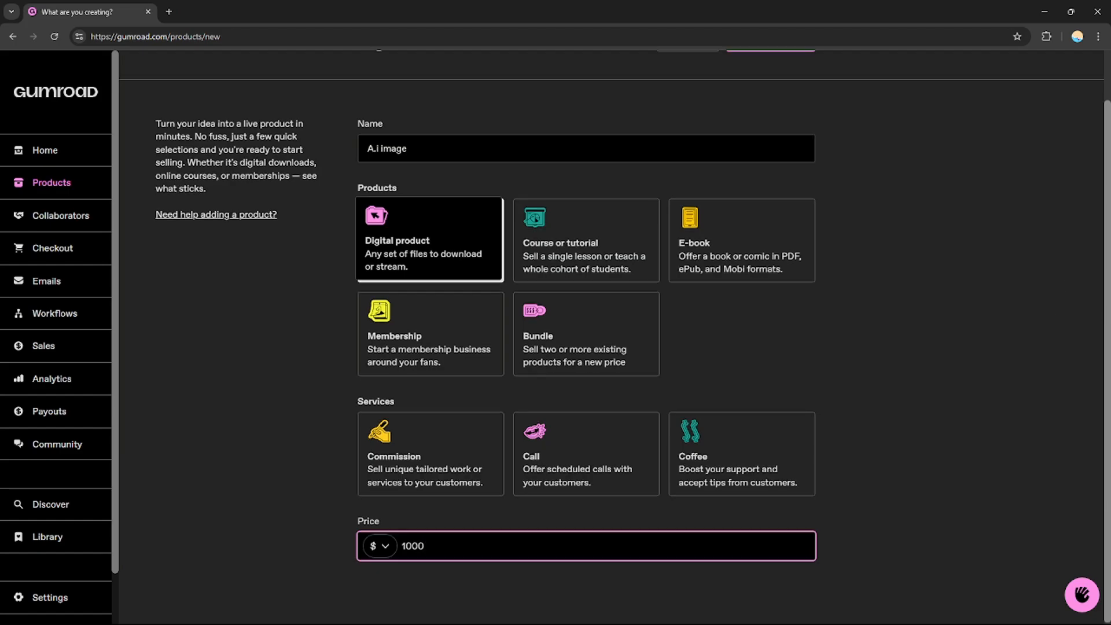
pyautogui.scroll(1, 650, 147)
pyautogui.click(769, 90)
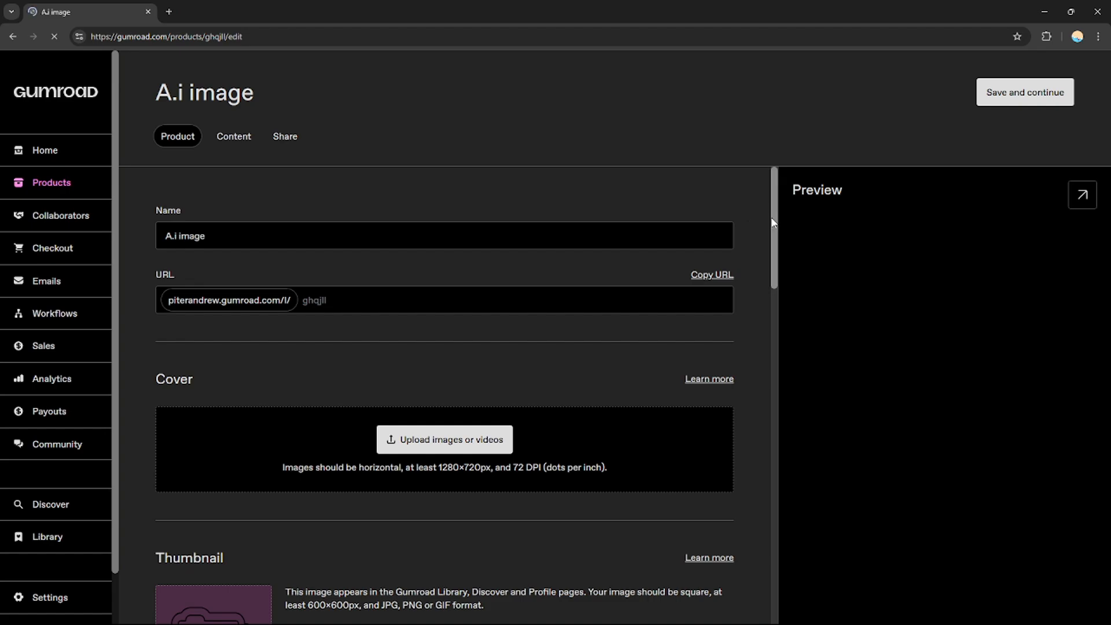
# - Enter "A.i art for purchase" as the product description
pyautogui.moveTo(773, 220); pyautogui.dragTo(775, 229)
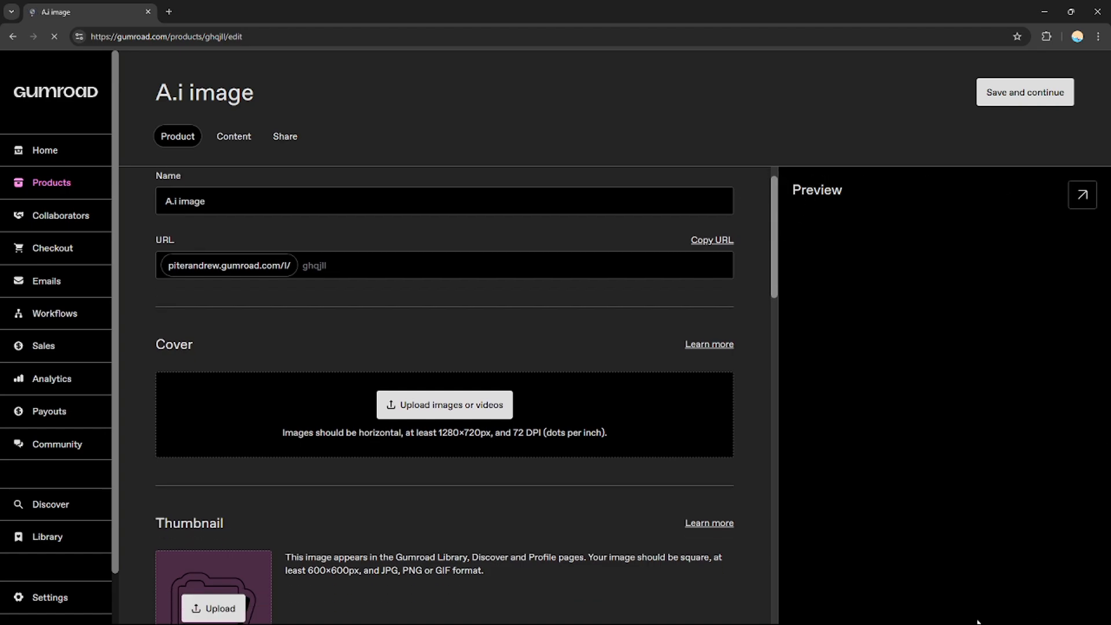
pyautogui.moveTo(772, 209); pyautogui.dragTo(777, 184)
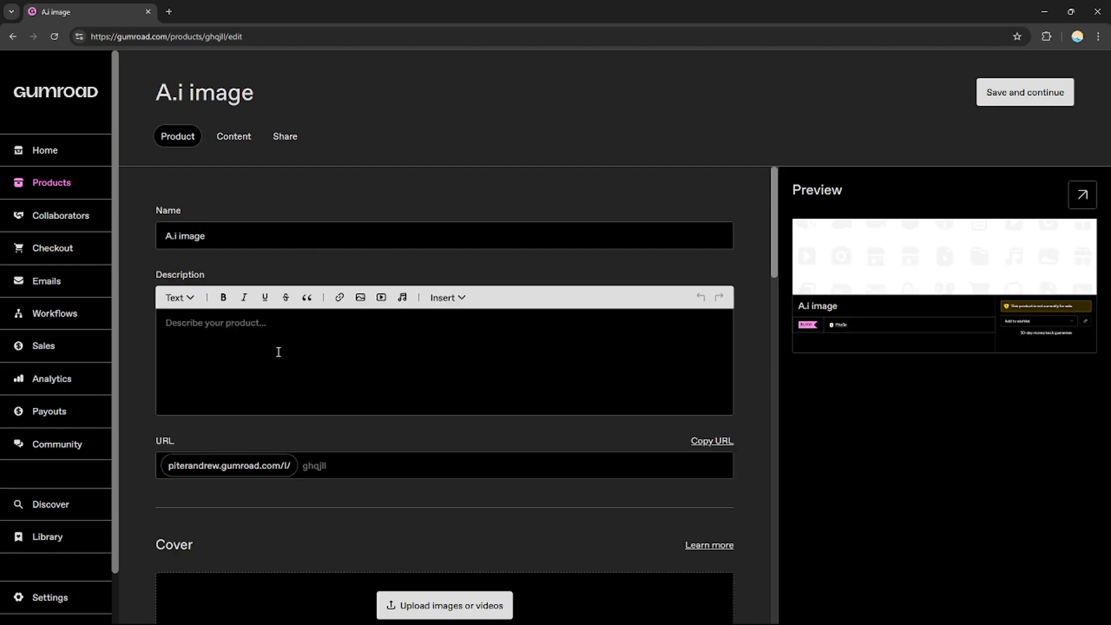
pyautogui.click(391, 326)
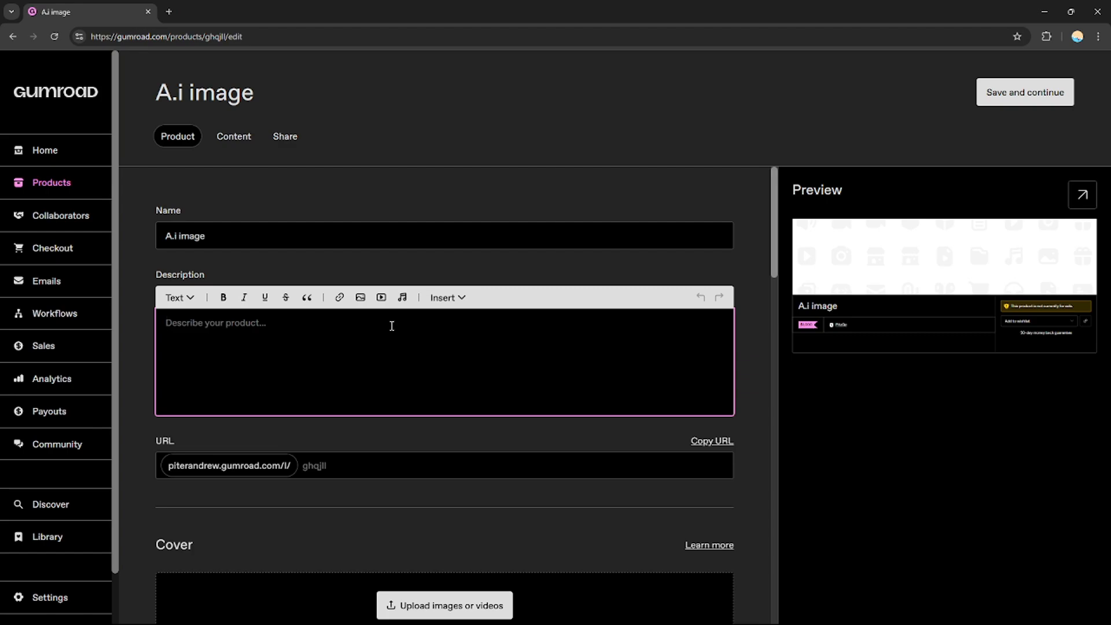
pyautogui.write('A.i art f')
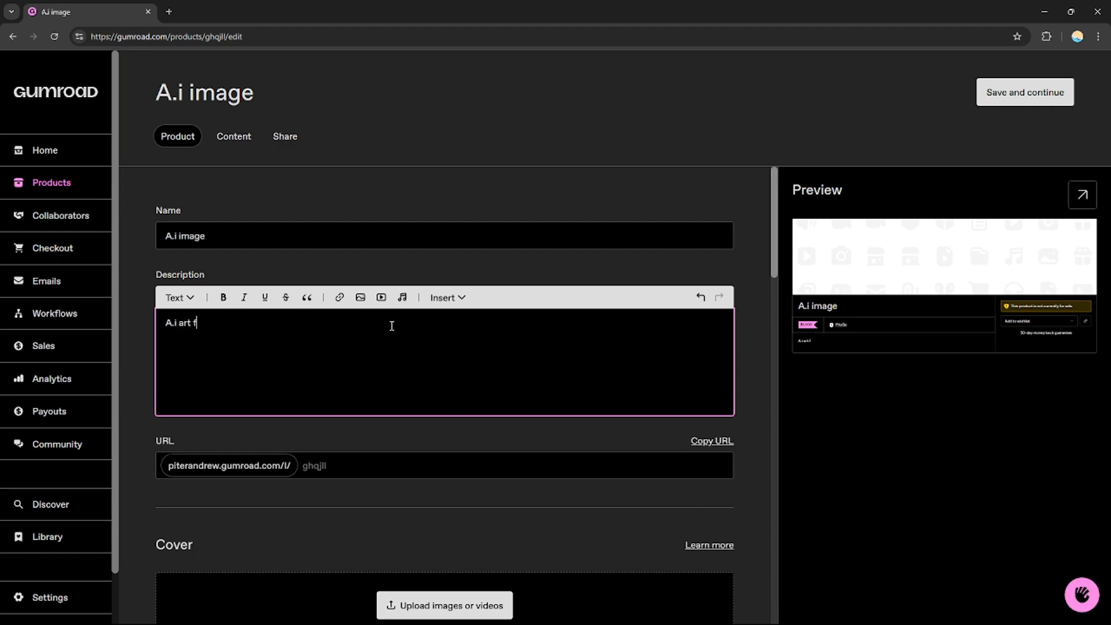
pyautogui.write('or purchase')
pyautogui.click(279, 464)
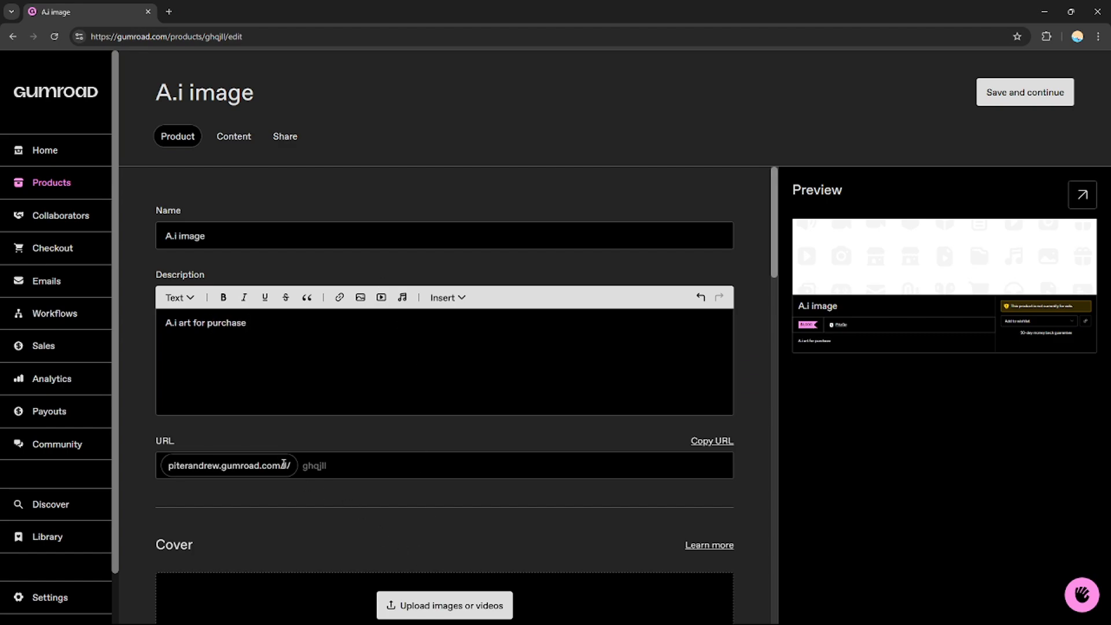
# - Find the ChatGPT website by searching for "chatgpt" in a new browser tab, open it and log in
pyautogui.moveTo(775, 243); pyautogui.dragTo(779, 309)
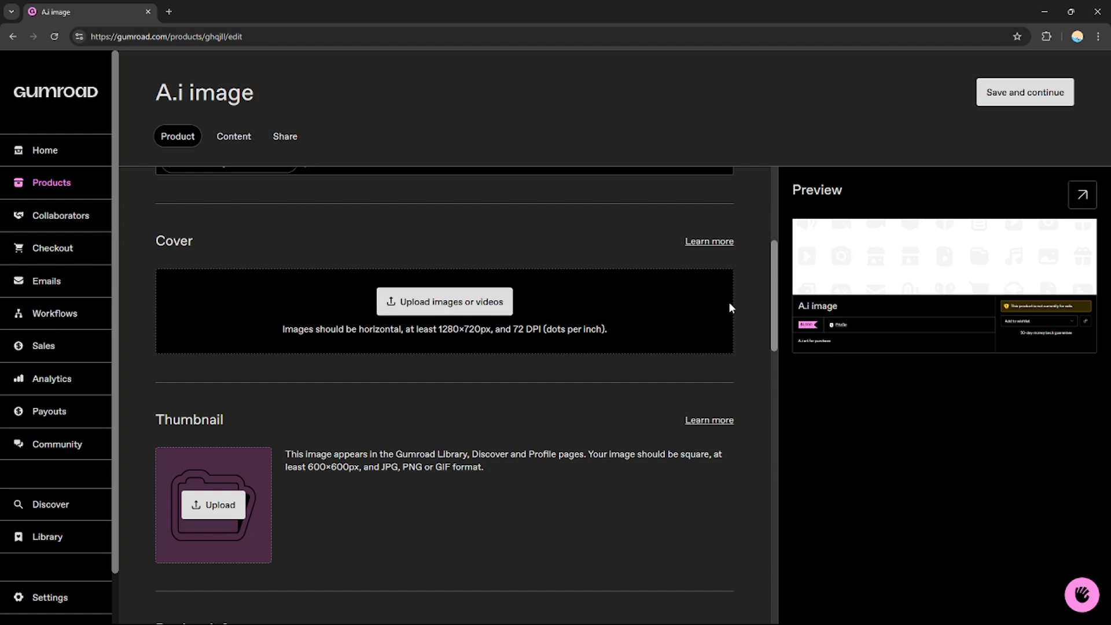
pyautogui.moveTo(769, 297)
pyautogui.mouseDown()
pyautogui.moveTo(768, 276)
pyautogui.moveTo(770, 291)
pyautogui.mouseUp()
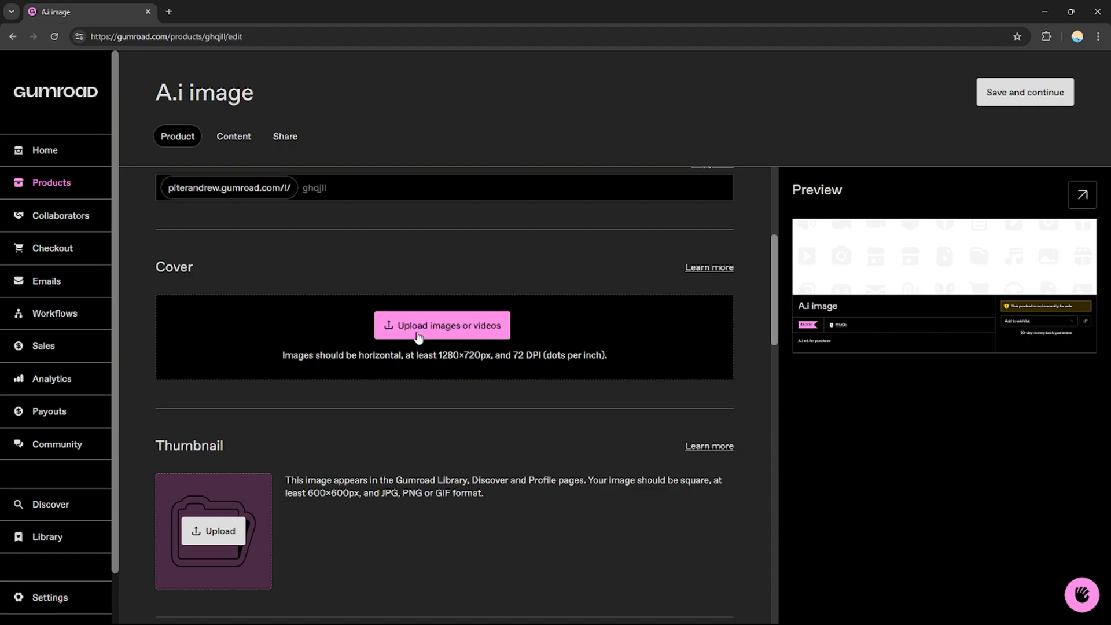
pyautogui.moveTo(775, 310); pyautogui.dragTo(775, 290)
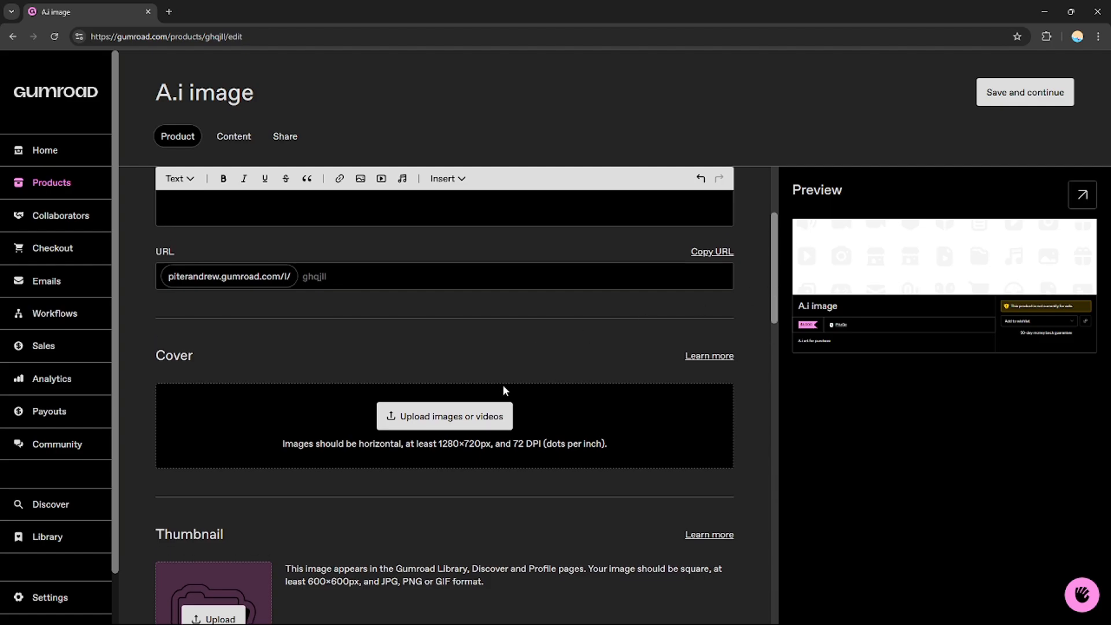
pyautogui.click(168, 12)
pyautogui.write('chatgp')
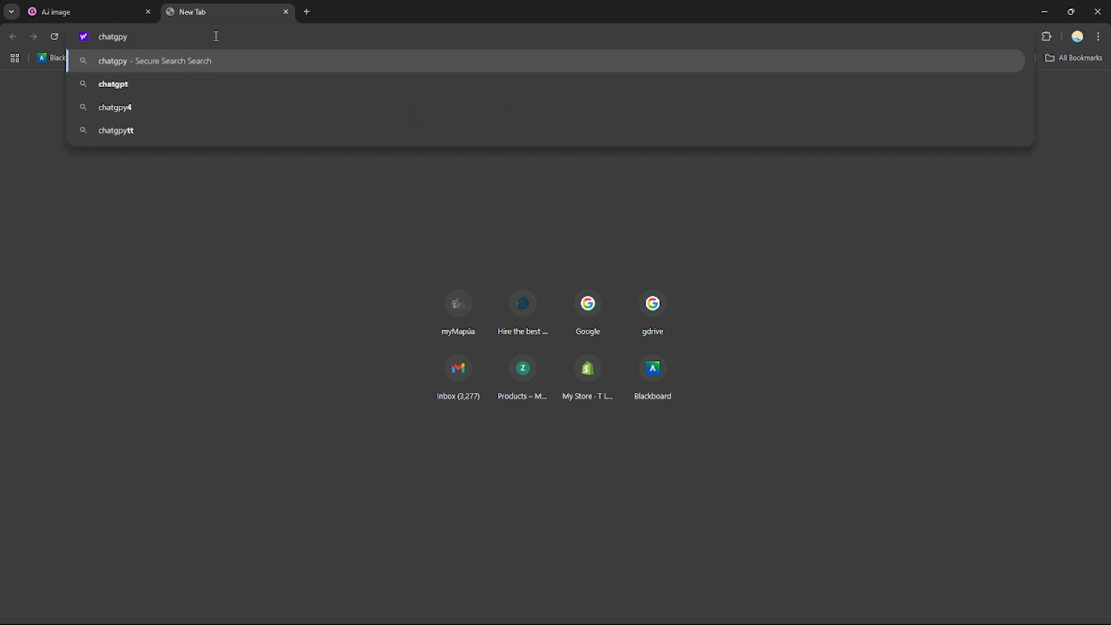
pyautogui.write('t')
pyautogui.press('Return')
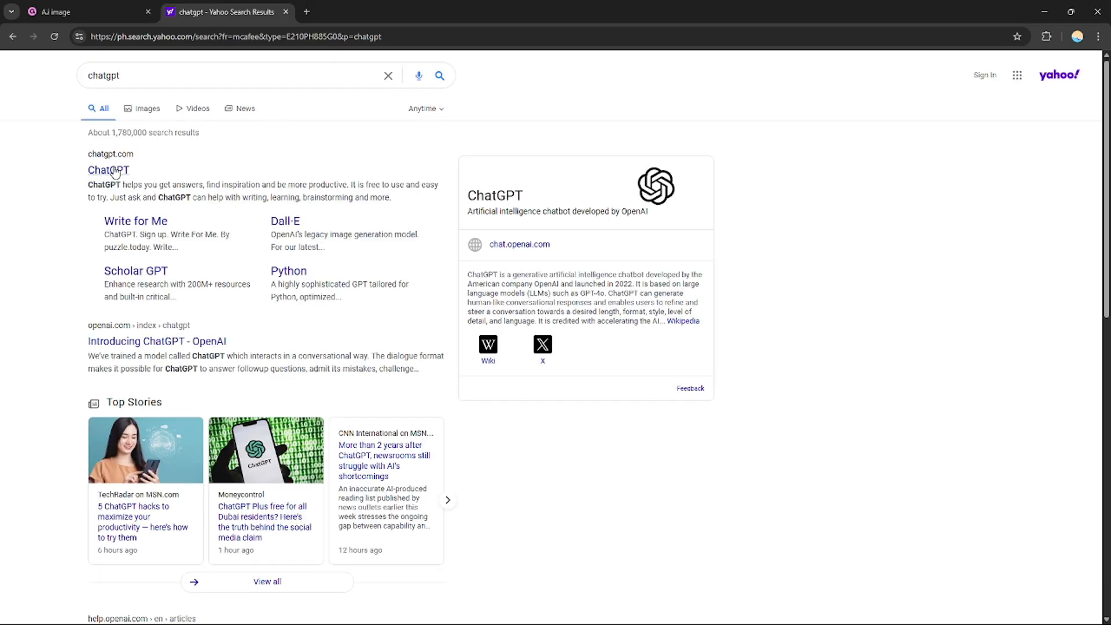
pyautogui.click(109, 169)
pyautogui.click(285, 11)
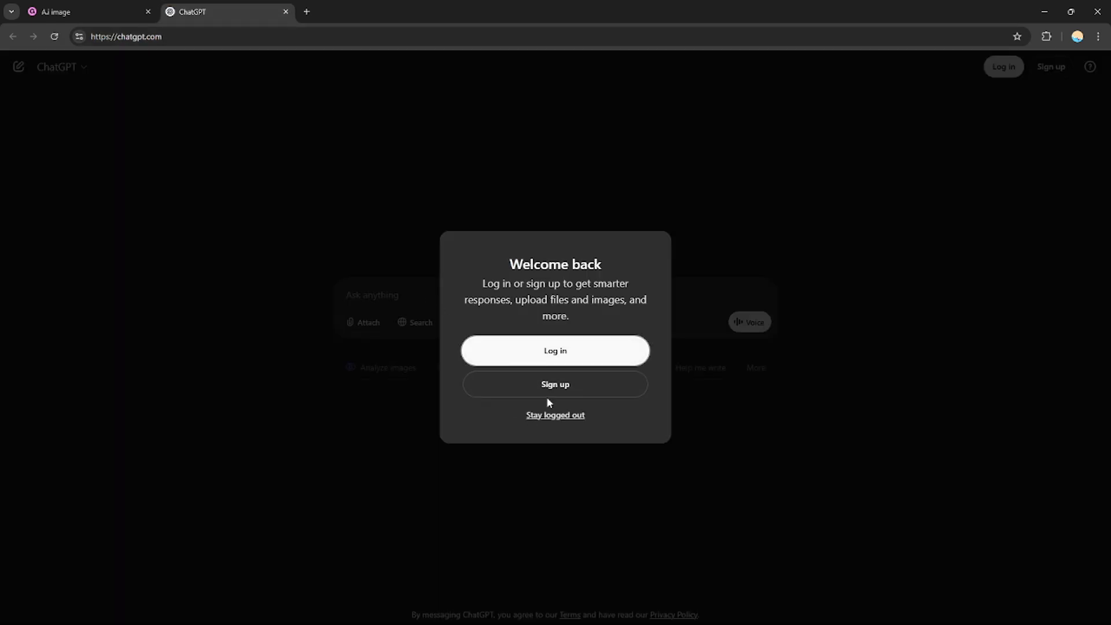
pyautogui.click(549, 357)
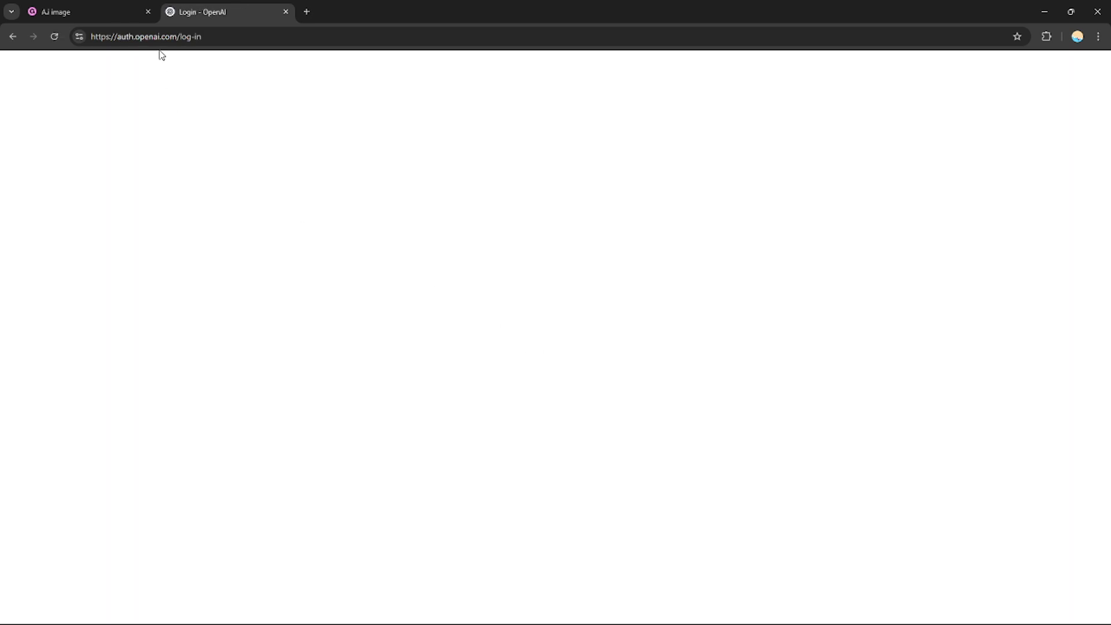
pyautogui.click(550, 332)
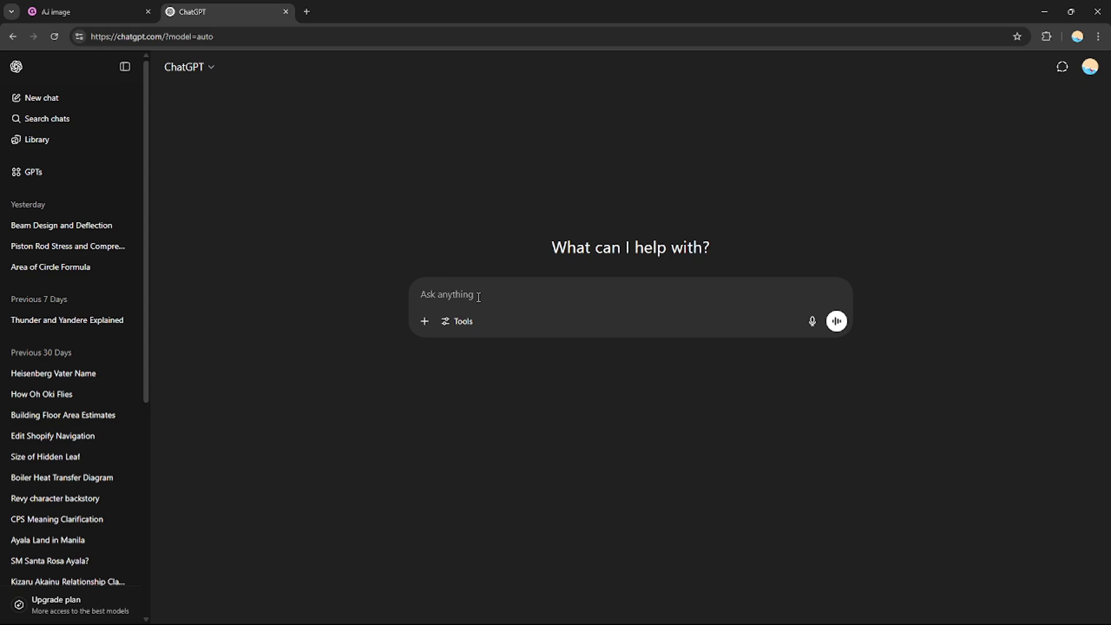
# - Ask ChatGPT for an AI art background image with a nature theme and download the generated picture
pyautogui.write('give an a.i')
pyautogui.press('Return')
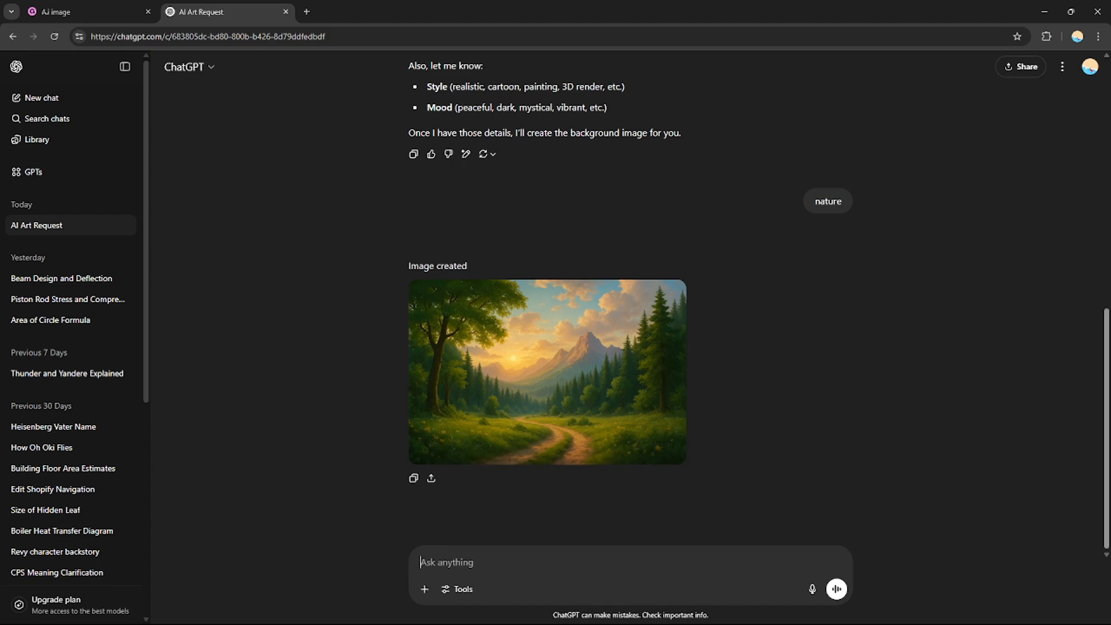
pyautogui.click(608, 347)
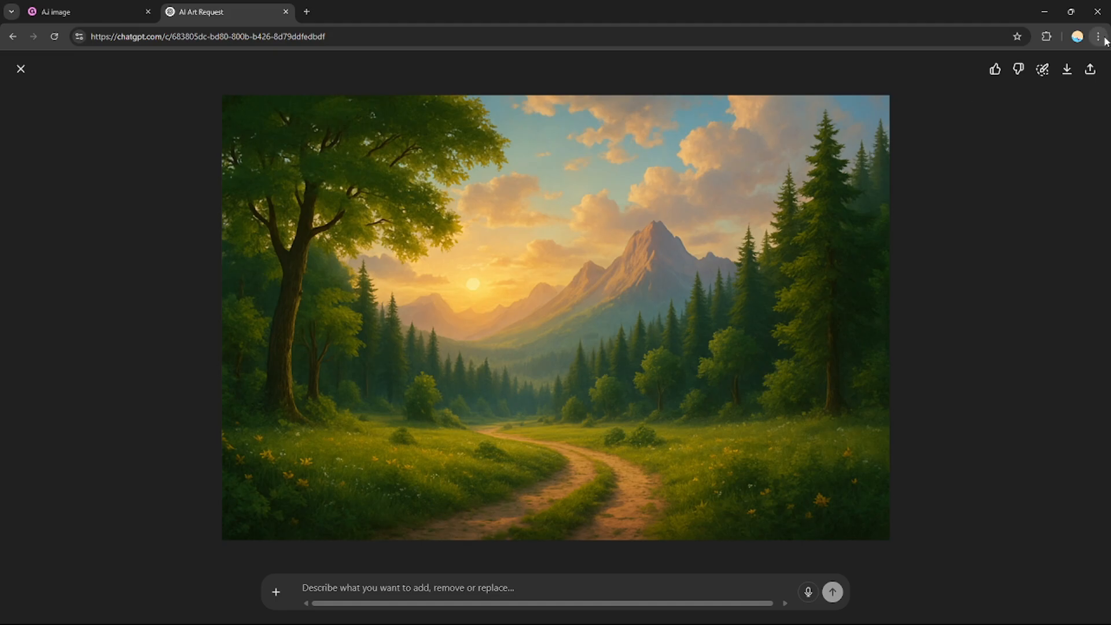
pyautogui.click(1065, 70)
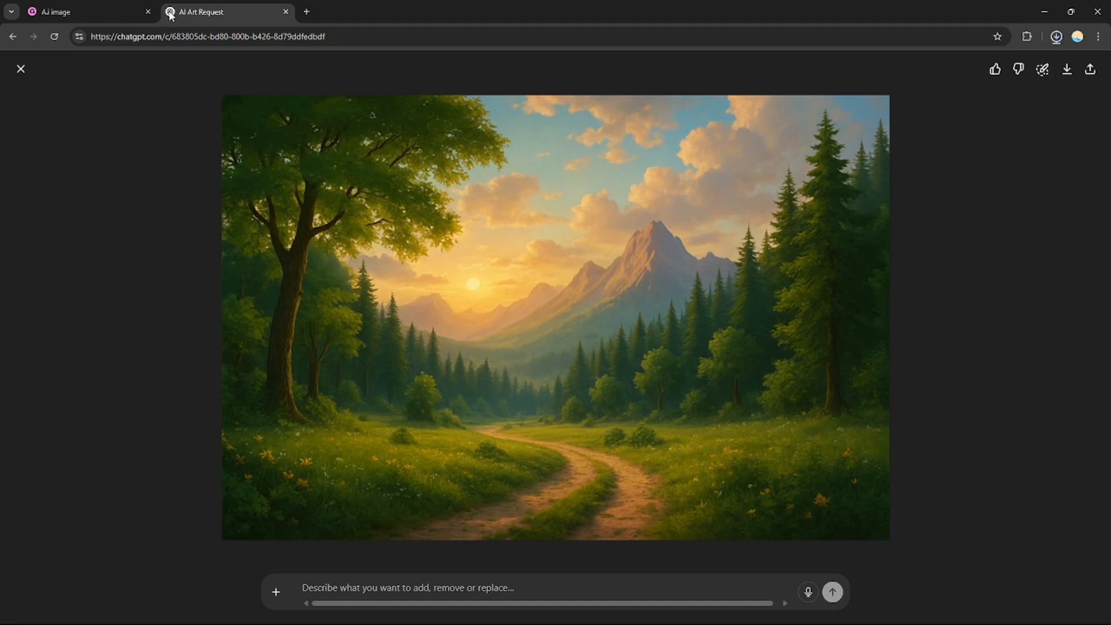
# - Switch back to the Gumroad product page and upload the downloaded nature image as the product cover
pyautogui.click(107, 5)
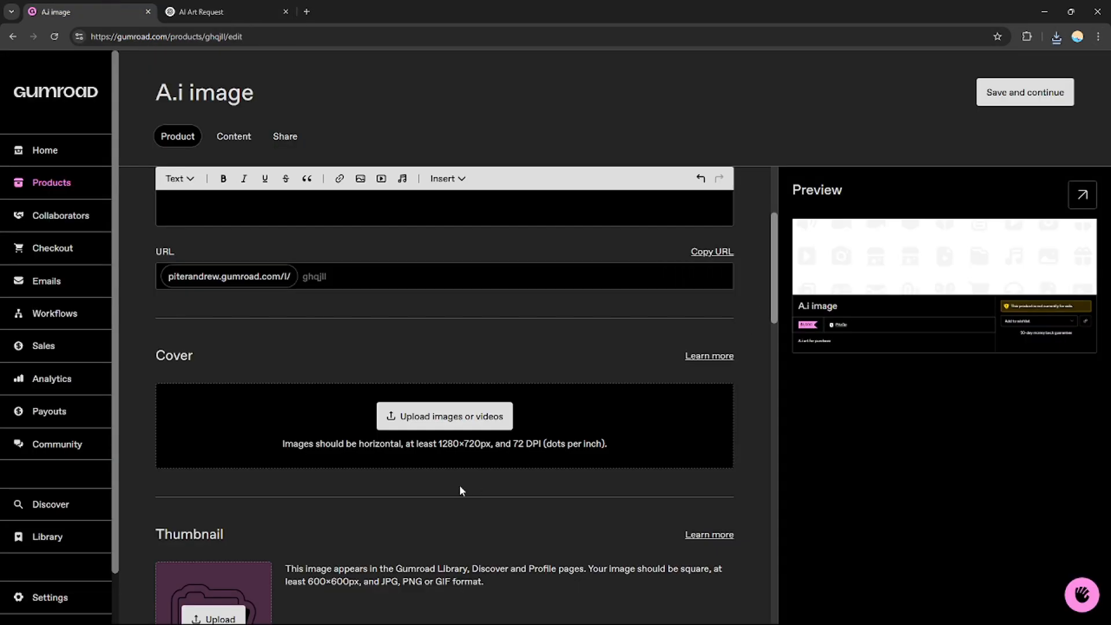
pyautogui.click(480, 415)
pyautogui.click(328, 421)
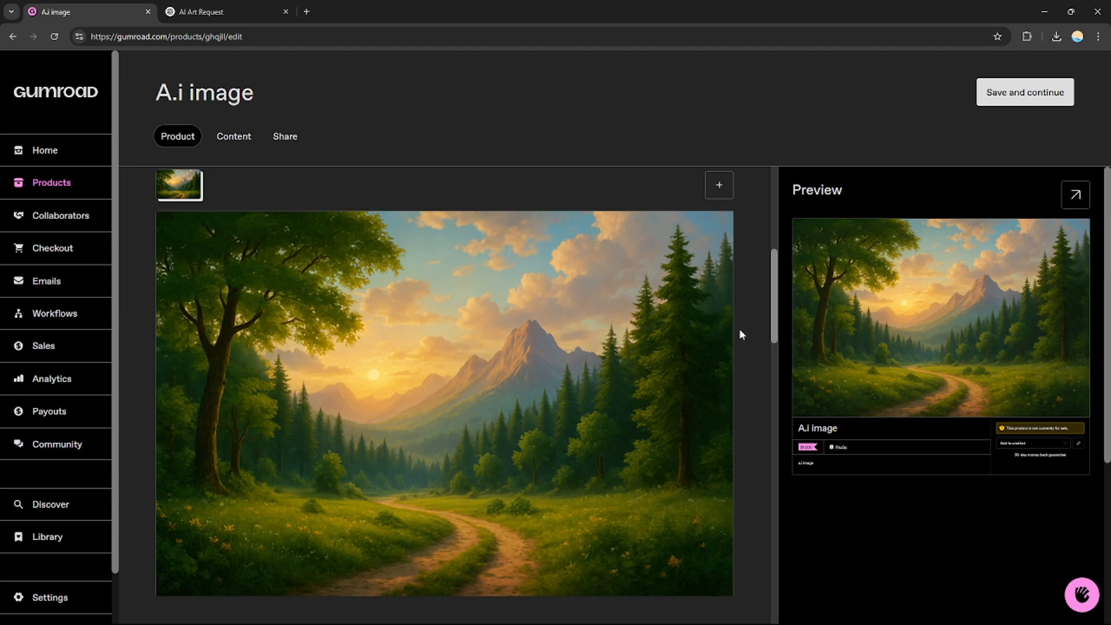
pyautogui.scroll(2, 778, 272)
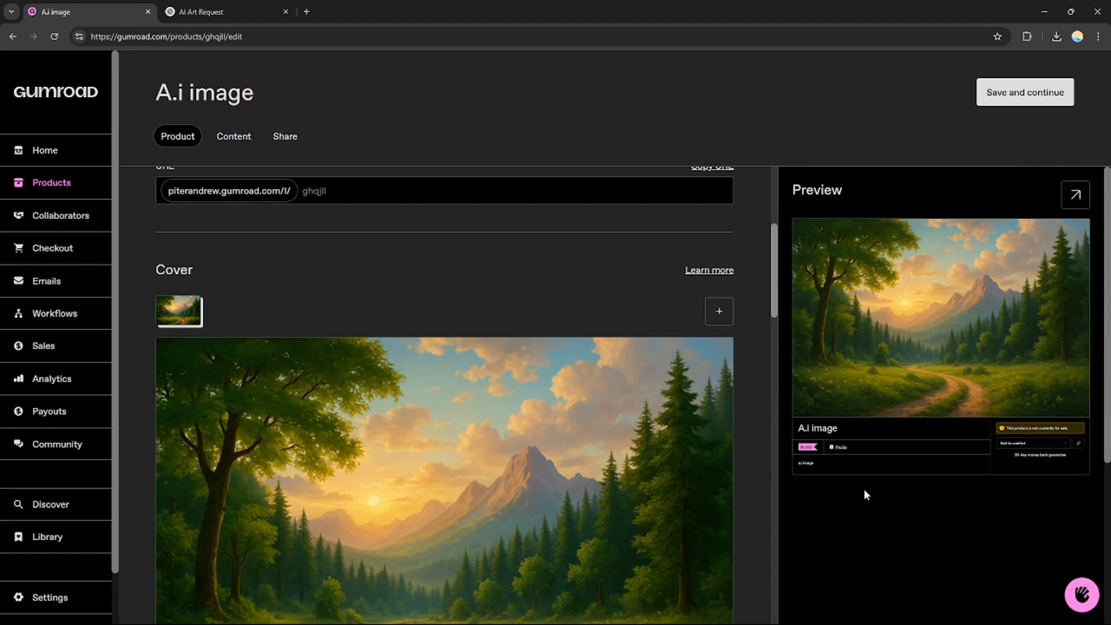
# - Set the call to action in the product info to "Buy this"
pyautogui.moveTo(775, 284); pyautogui.dragTo(776, 390)
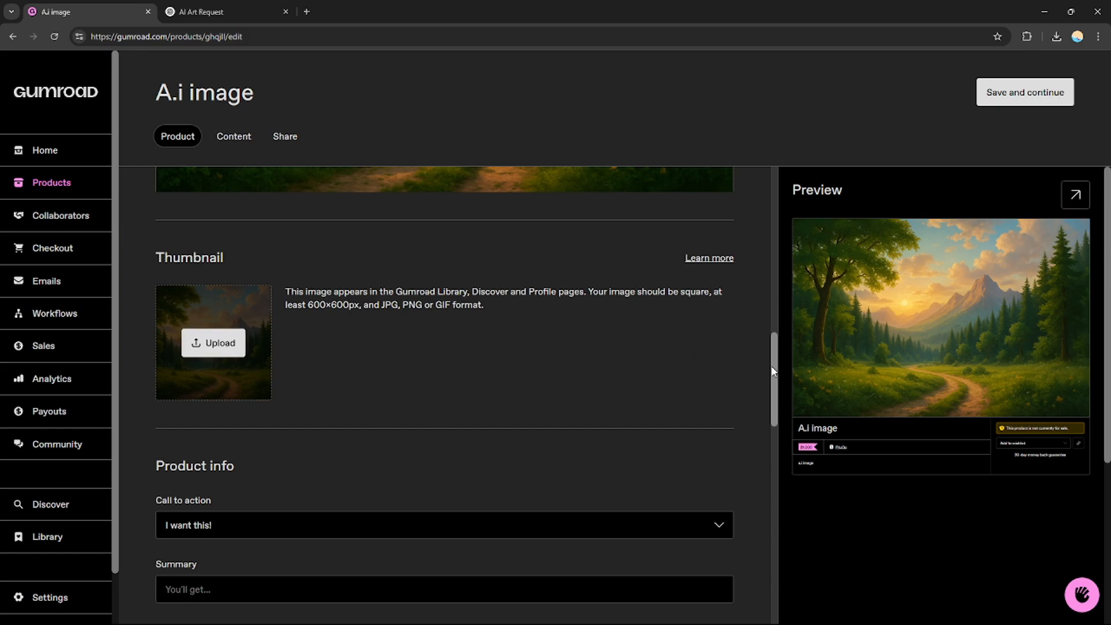
pyautogui.scroll(-2, 761, 374)
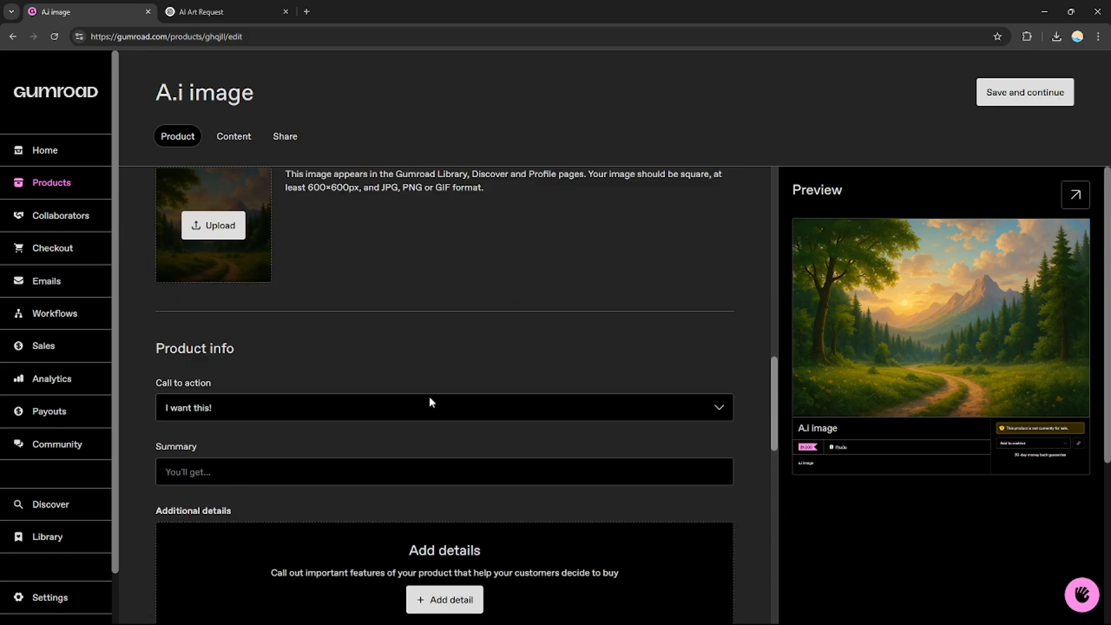
pyautogui.moveTo(779, 401); pyautogui.dragTo(779, 416)
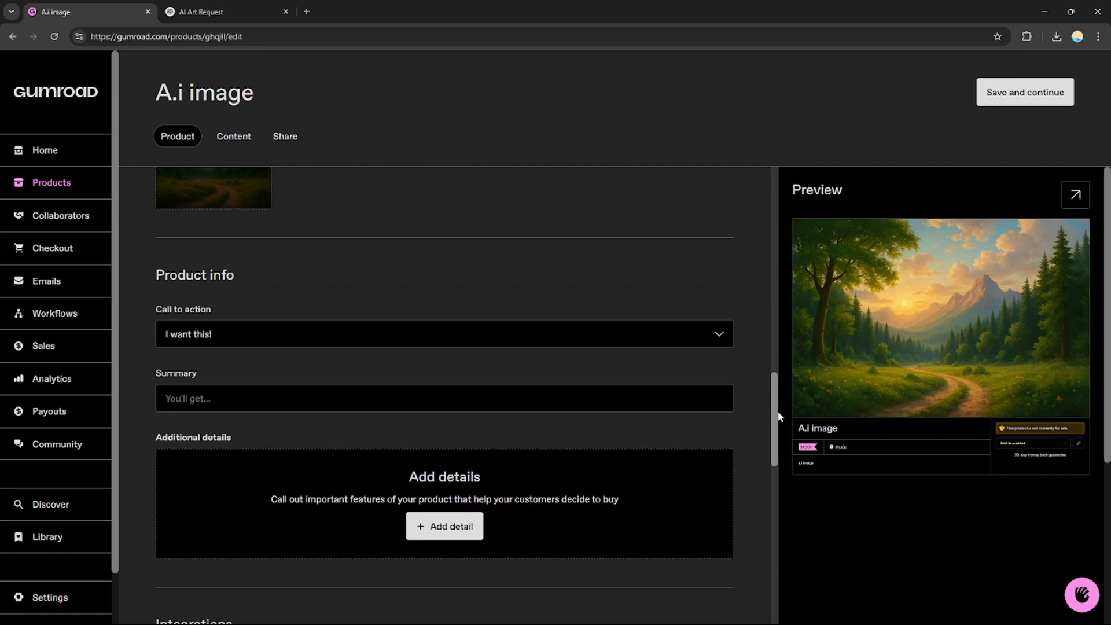
pyautogui.click(717, 343)
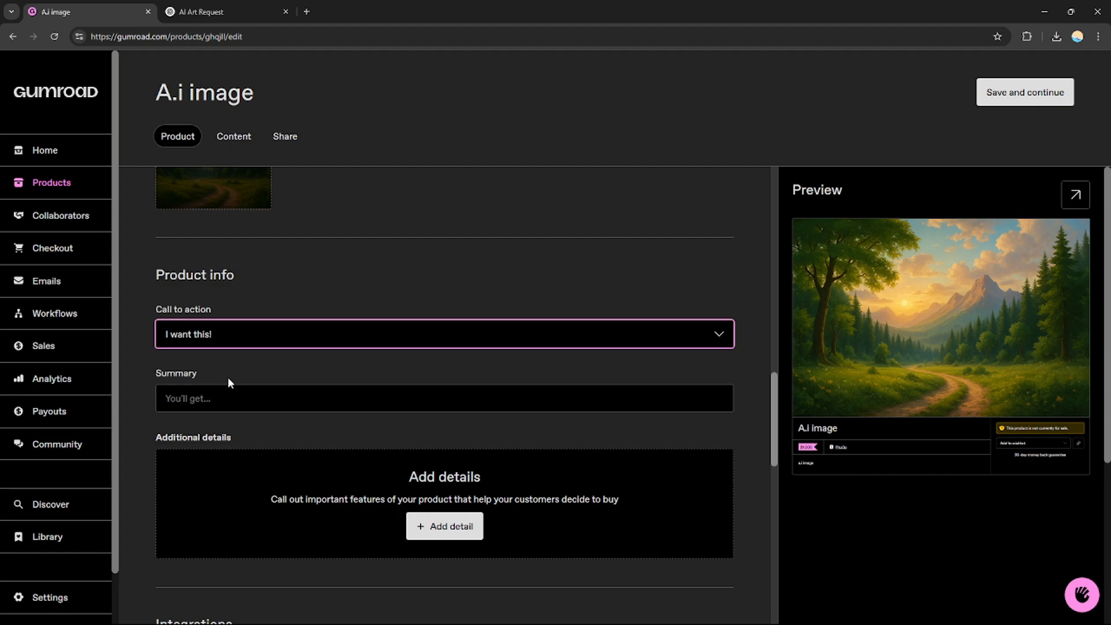
pyautogui.press('Down')
pyautogui.scroll(-1, 772, 401)
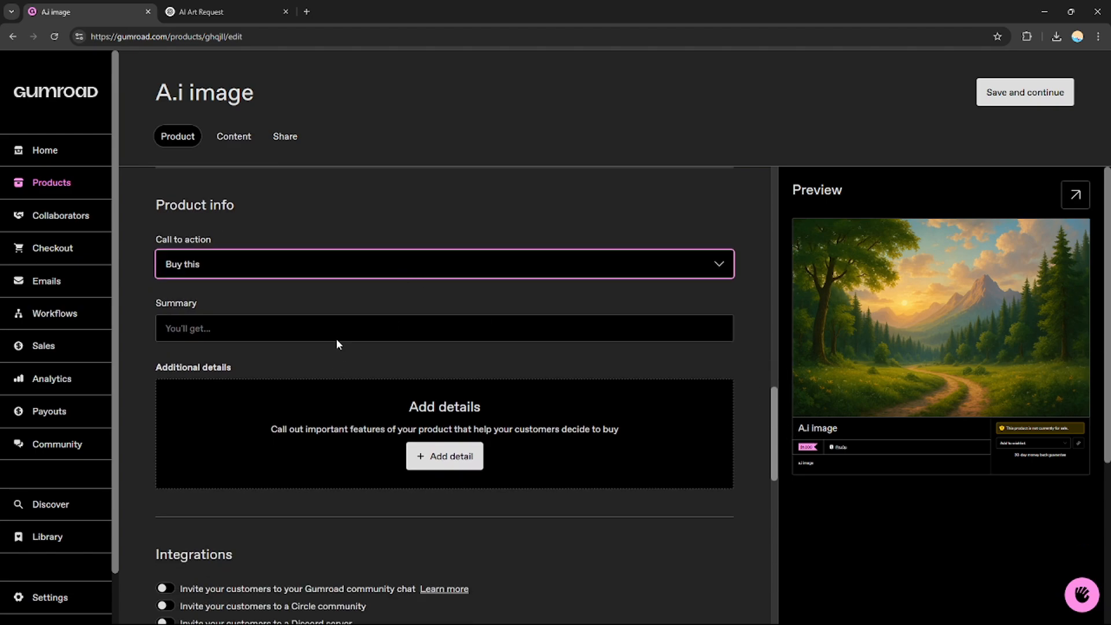
# - Enter the product summary "You'll get this 4k a.i art background"
pyautogui.click(332, 324)
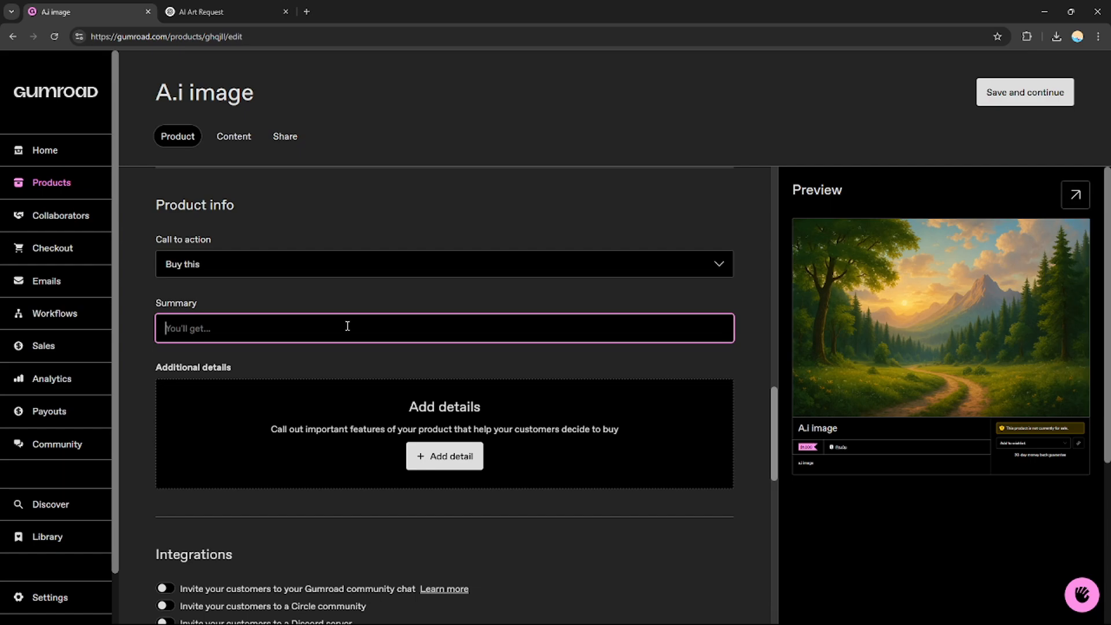
pyautogui.write('yo')
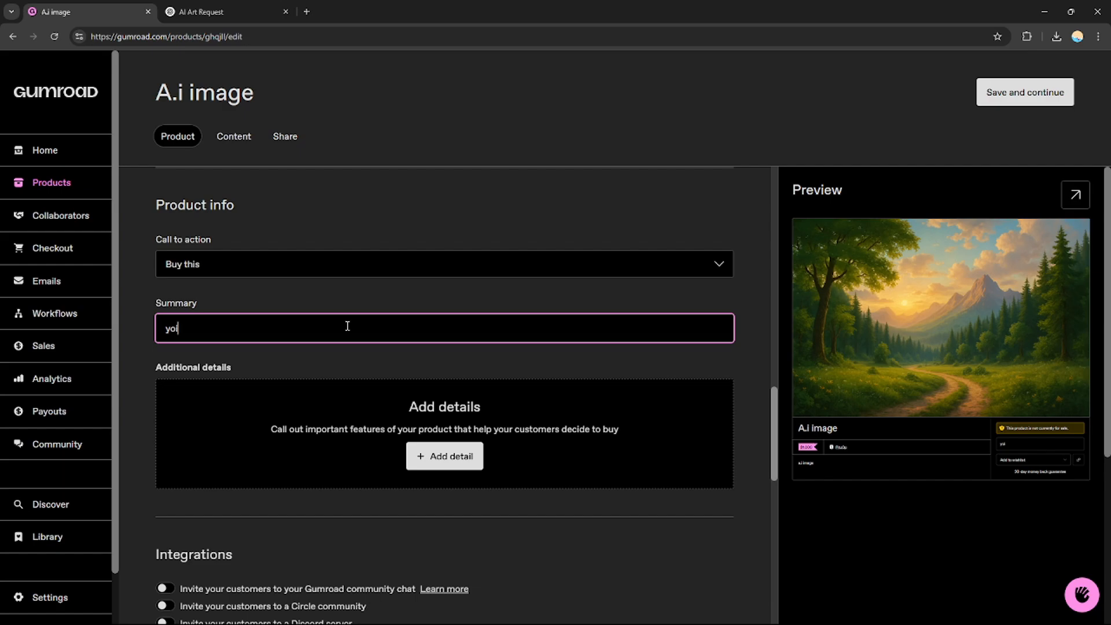
pyautogui.click(283, 366)
pyautogui.moveTo(253, 331)
pyautogui.mouseDown()
pyautogui.moveTo(236, 333)
pyautogui.moveTo(249, 332)
pyautogui.mouseUp()
pyautogui.press('BackSpace')
pyautogui.write('a.i')
pyautogui.press('BackSpace')
pyautogui.write('art background')
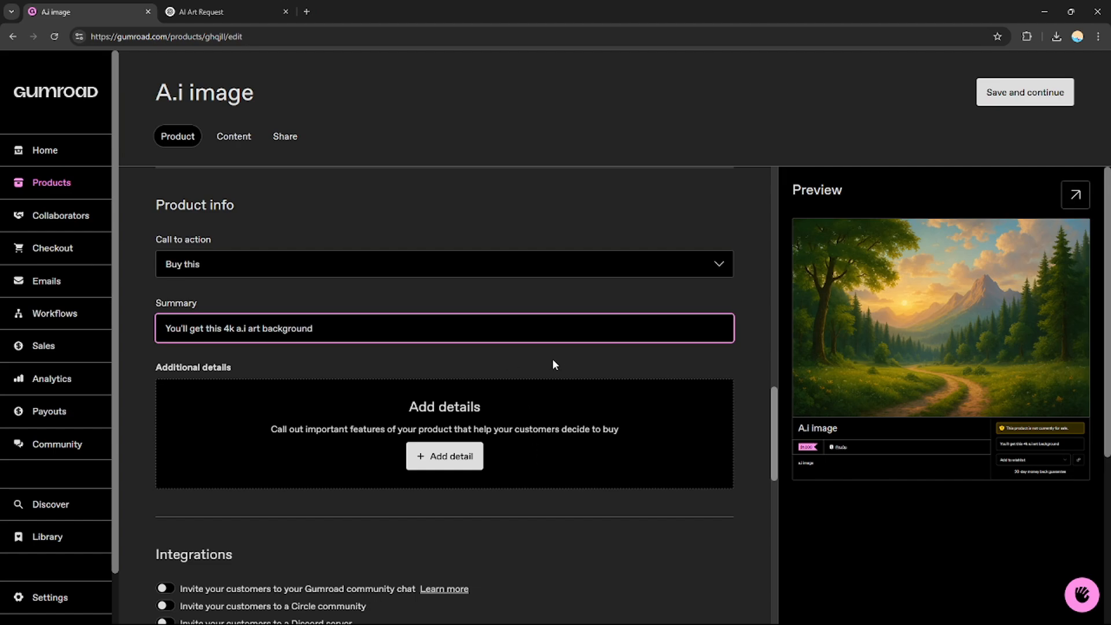
pyautogui.click(555, 364)
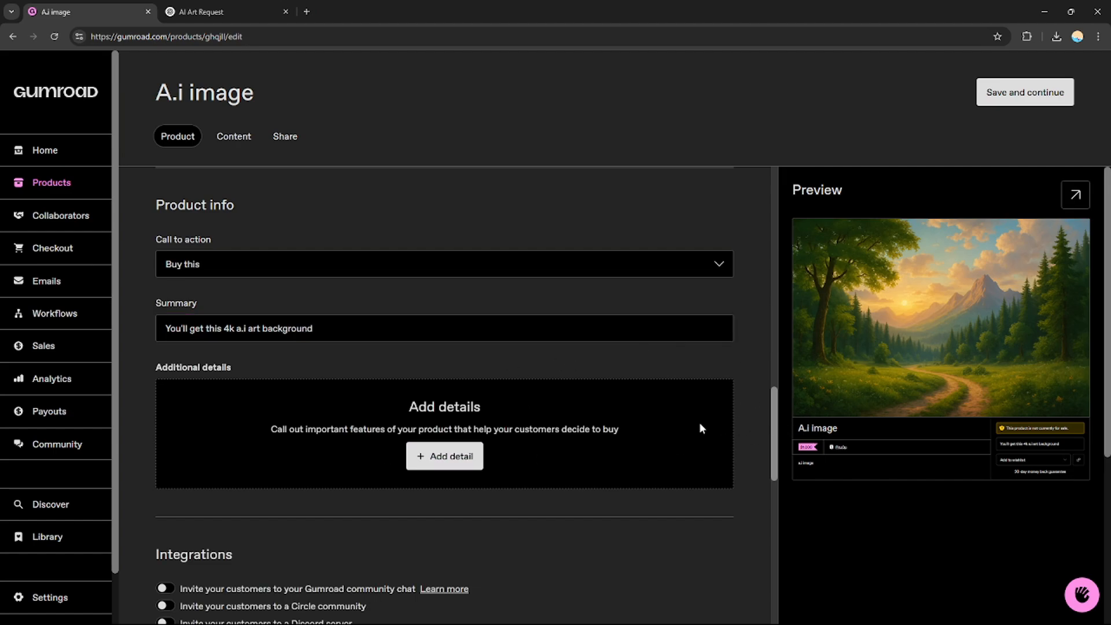
# - Add two blank attribute and value rows to the product's additional details
pyautogui.click(446, 456)
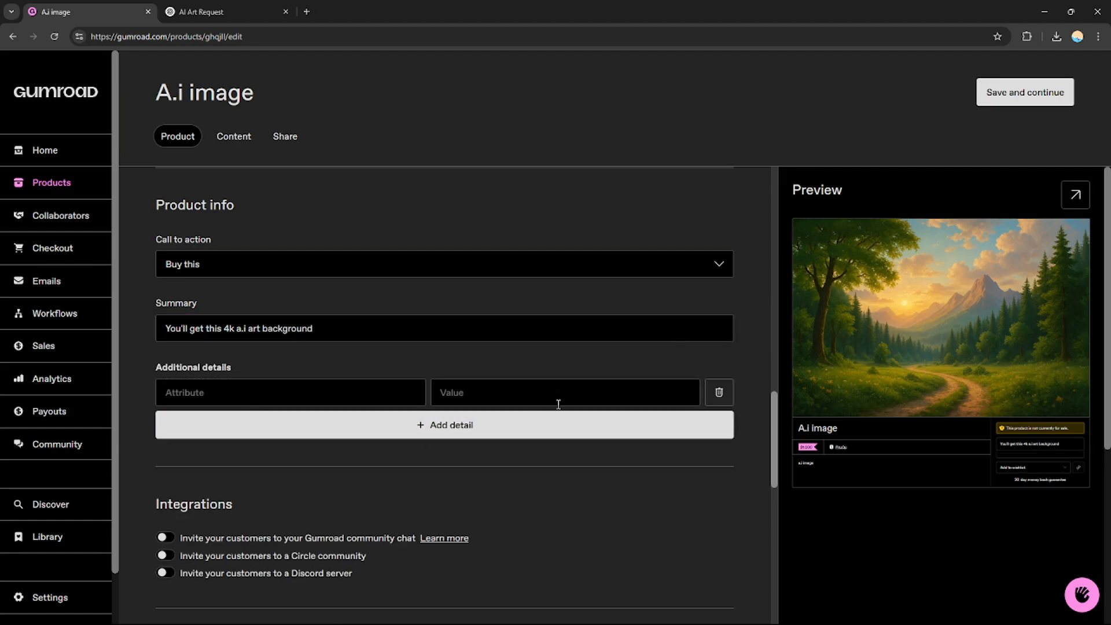
pyautogui.click(268, 393)
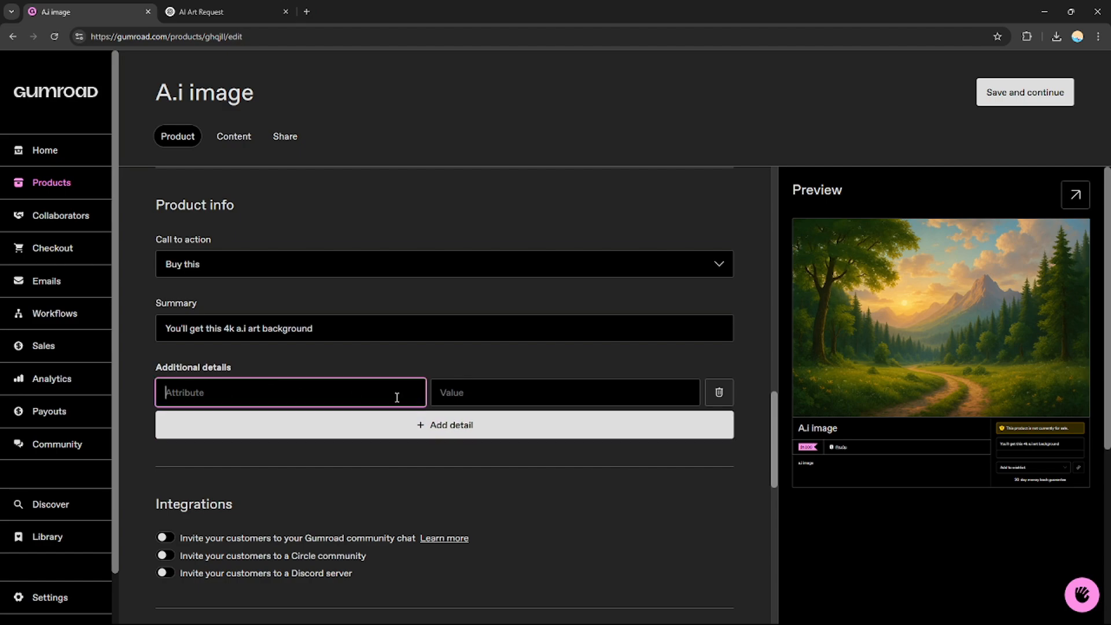
pyautogui.click(519, 391)
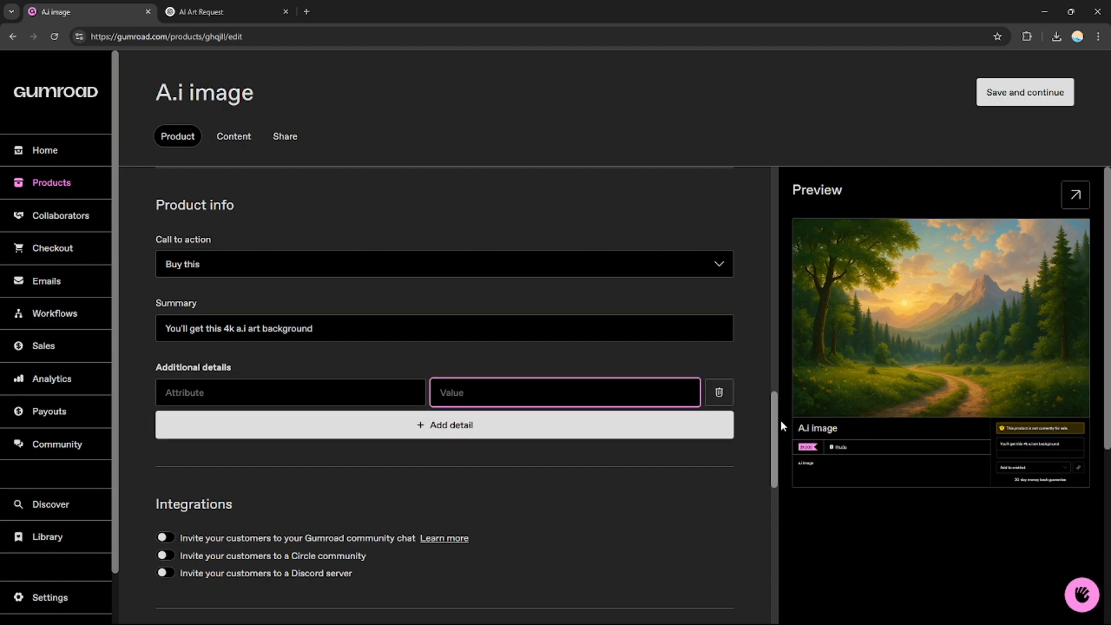
pyautogui.click(755, 432)
pyautogui.scroll(-1, 442, 383)
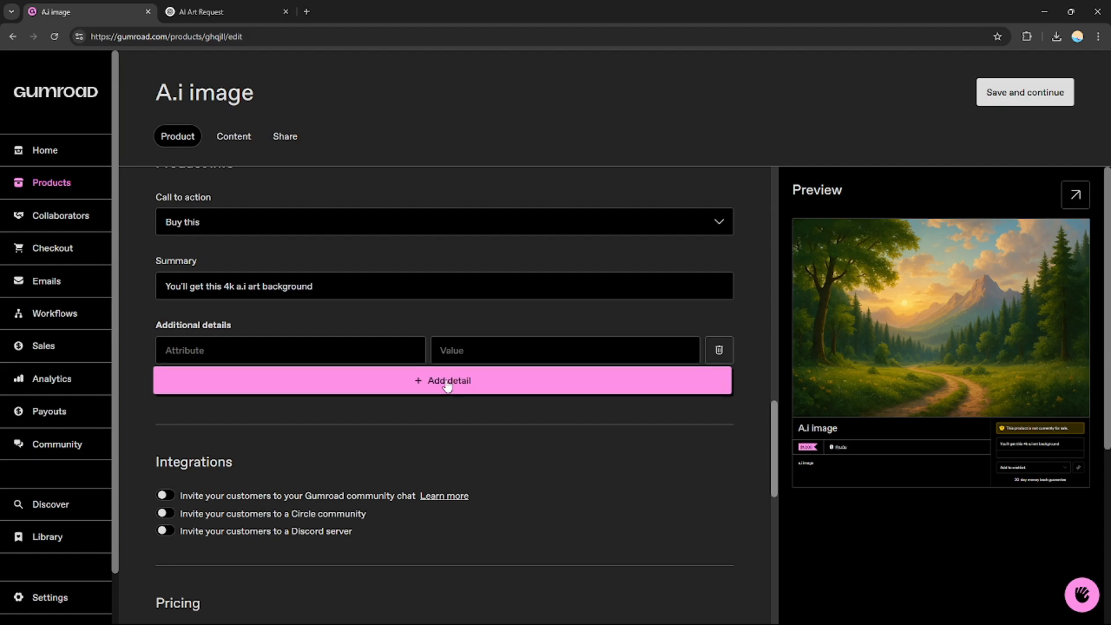
pyautogui.click(442, 383)
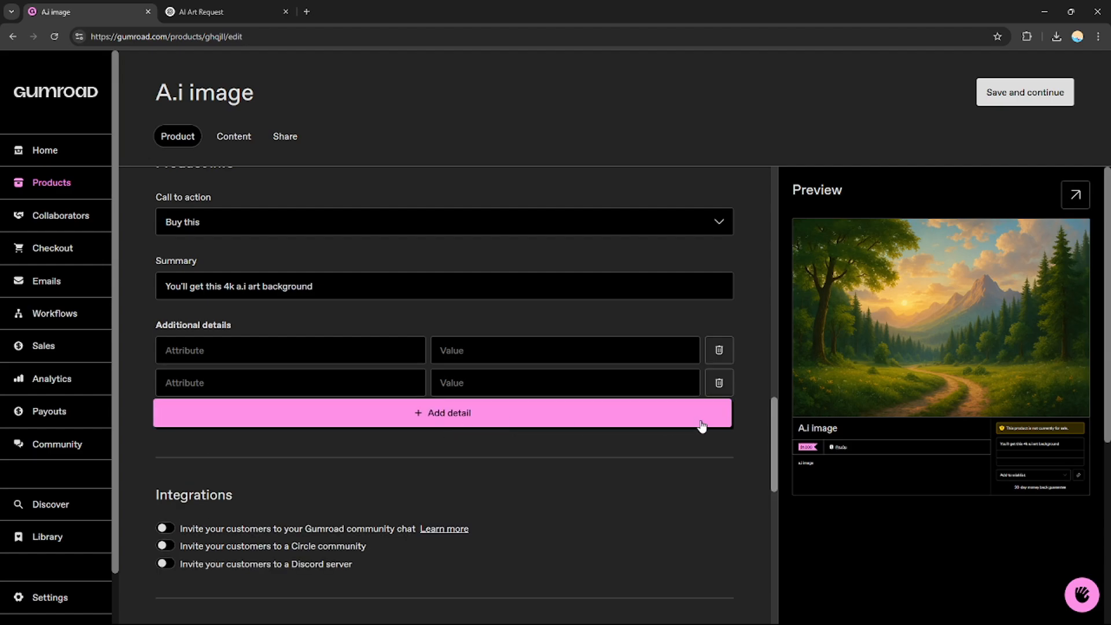
# - Allow customers to pay the product price in installments, with 2 equal monthly payments and without pay-what-they-want pricing
pyautogui.moveTo(780, 415); pyautogui.dragTo(776, 472)
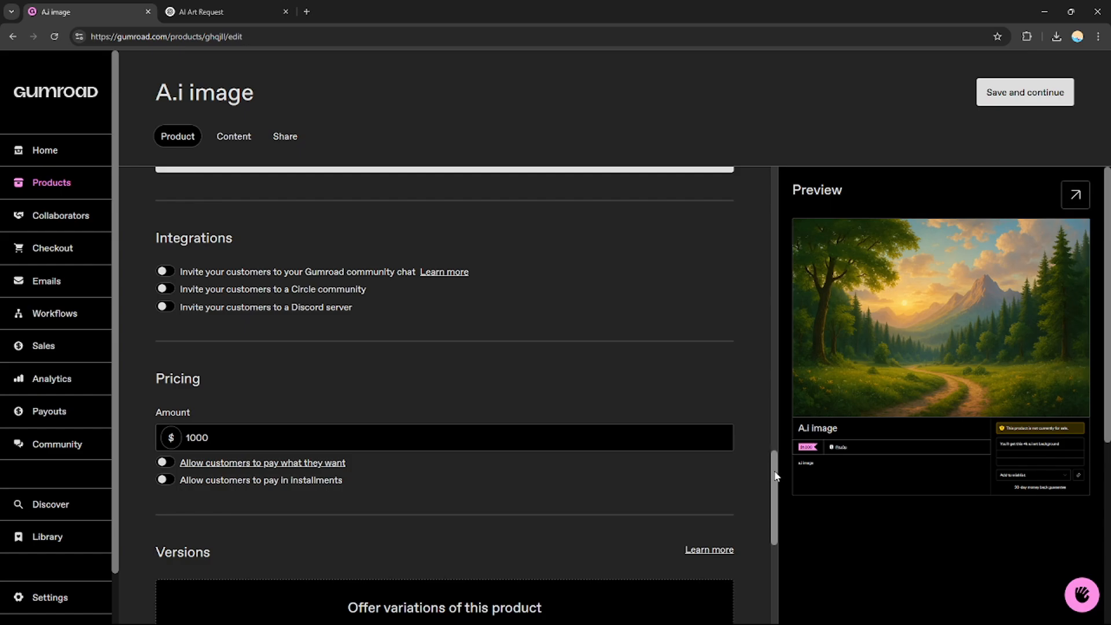
pyautogui.moveTo(775, 475); pyautogui.dragTo(774, 490)
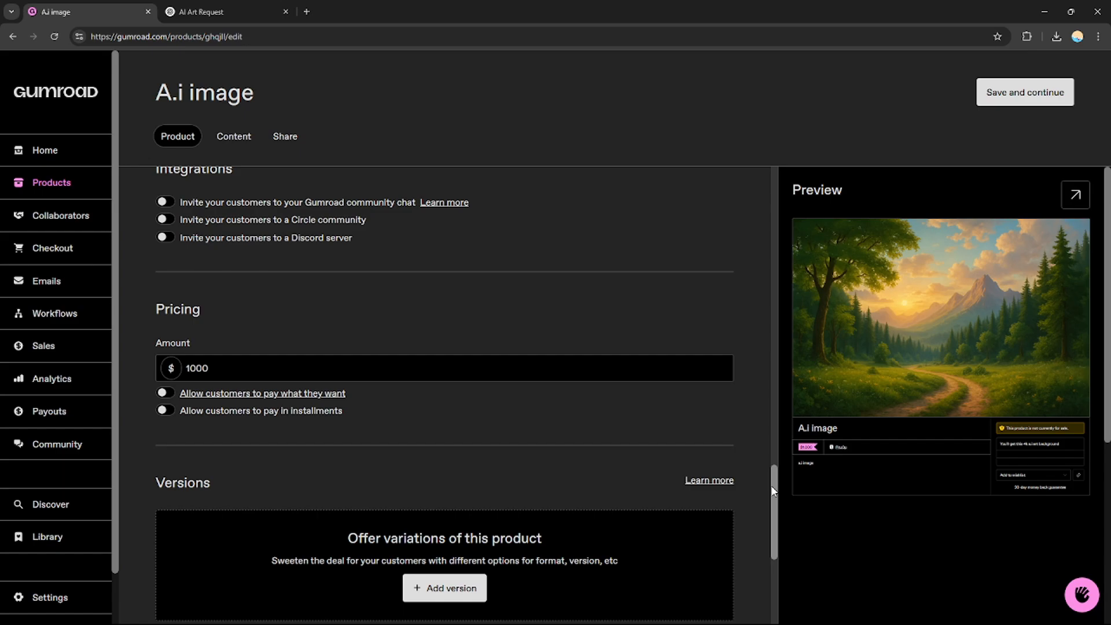
pyautogui.moveTo(774, 491); pyautogui.dragTo(774, 515)
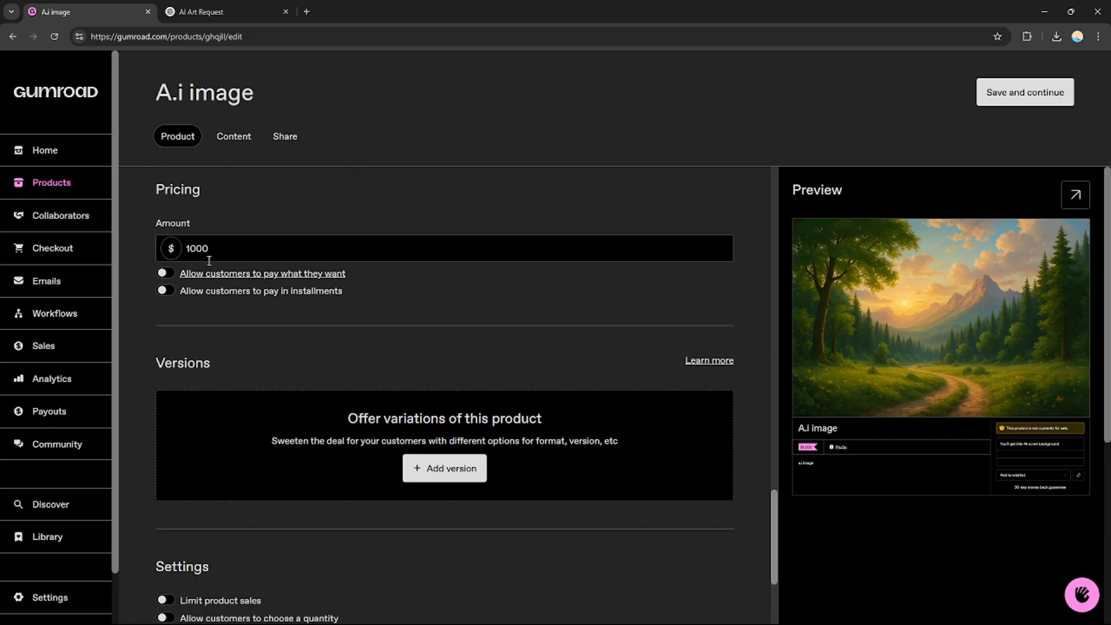
pyautogui.click(225, 252)
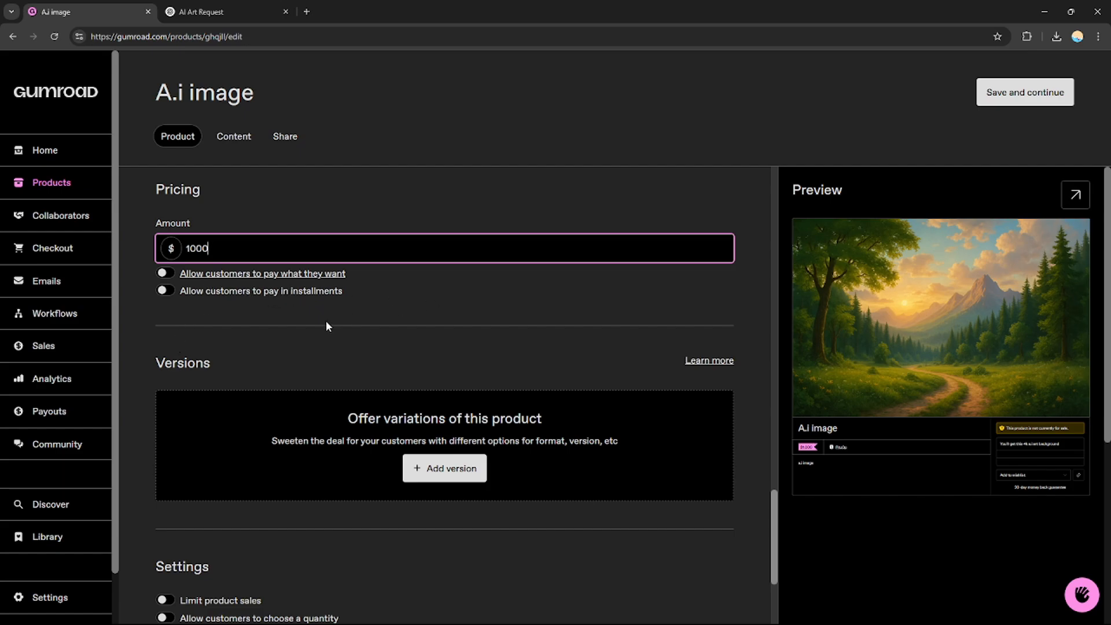
pyautogui.click(164, 291)
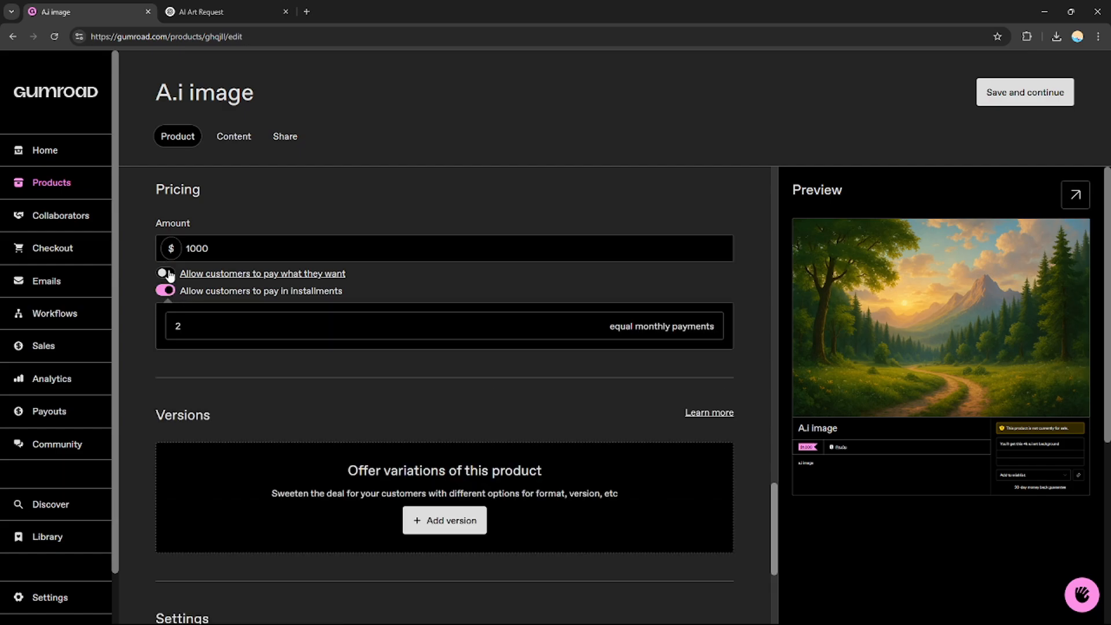
pyautogui.click(166, 273)
pyautogui.click(168, 274)
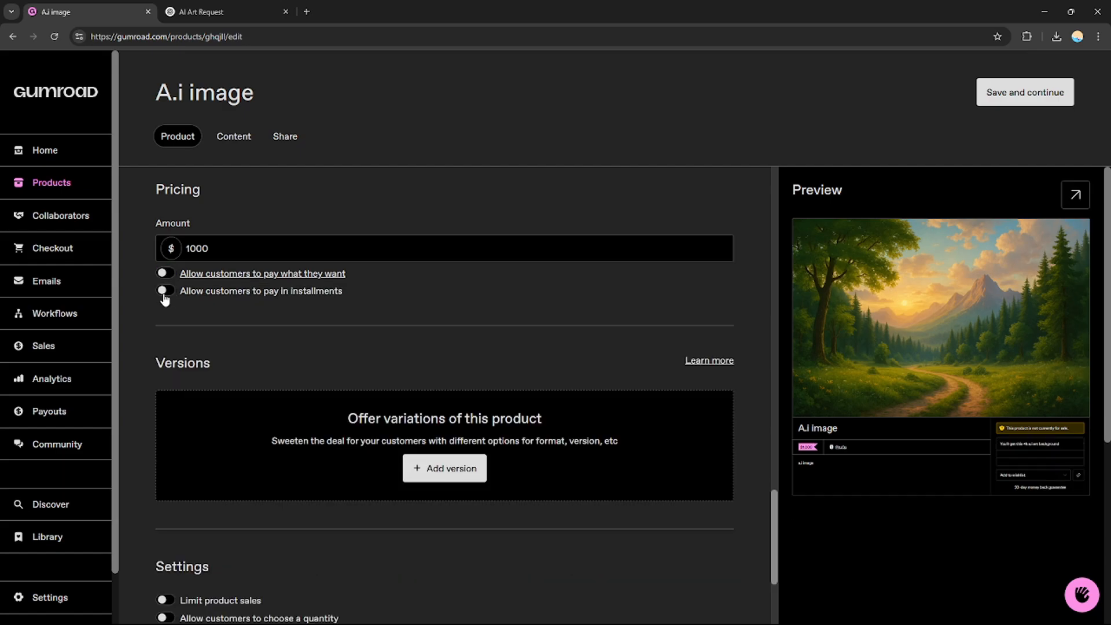
pyautogui.click(164, 291)
pyautogui.click(194, 328)
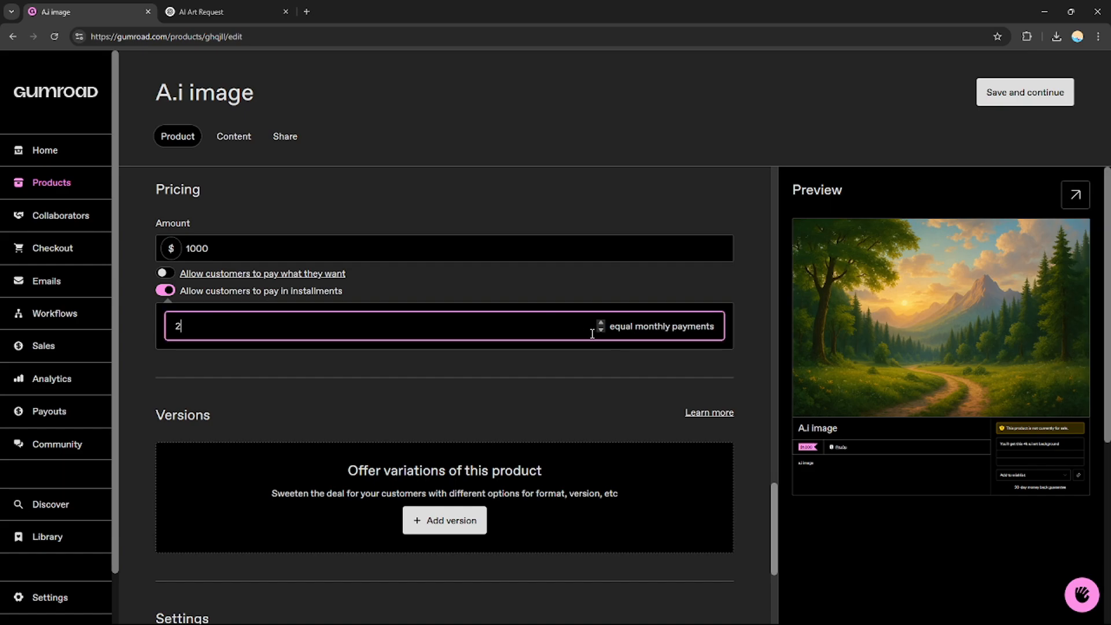
pyautogui.click(339, 372)
pyautogui.click(285, 332)
# - Add a version to the product with its default fields, and check the generated nature image in ChatGPT before returning to Gumroad
pyautogui.moveTo(772, 509); pyautogui.dragTo(754, 532)
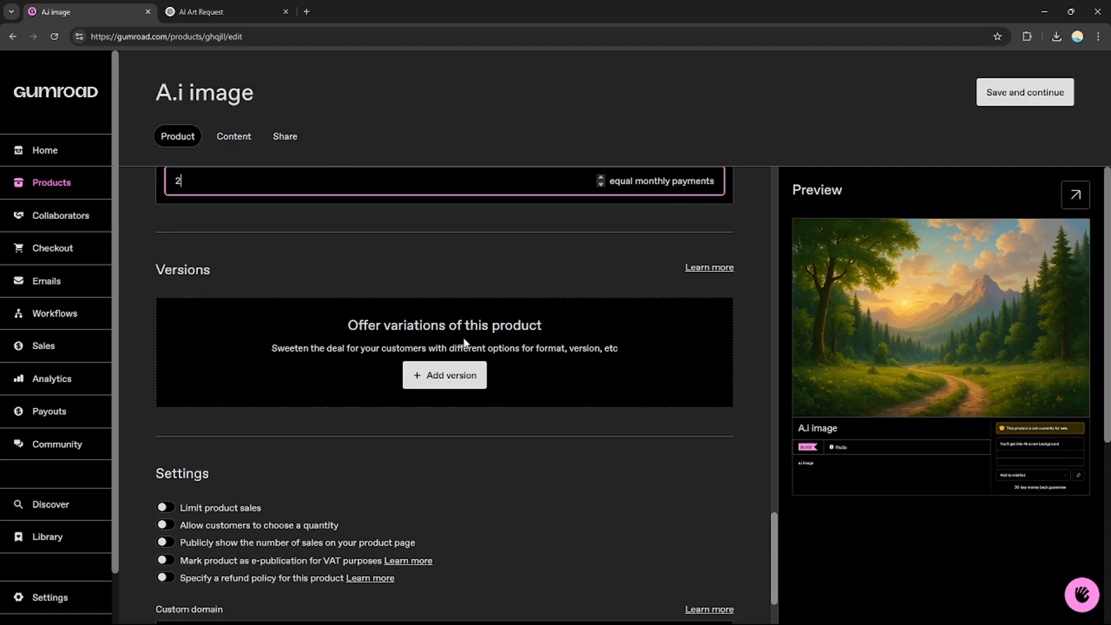
pyautogui.click(444, 375)
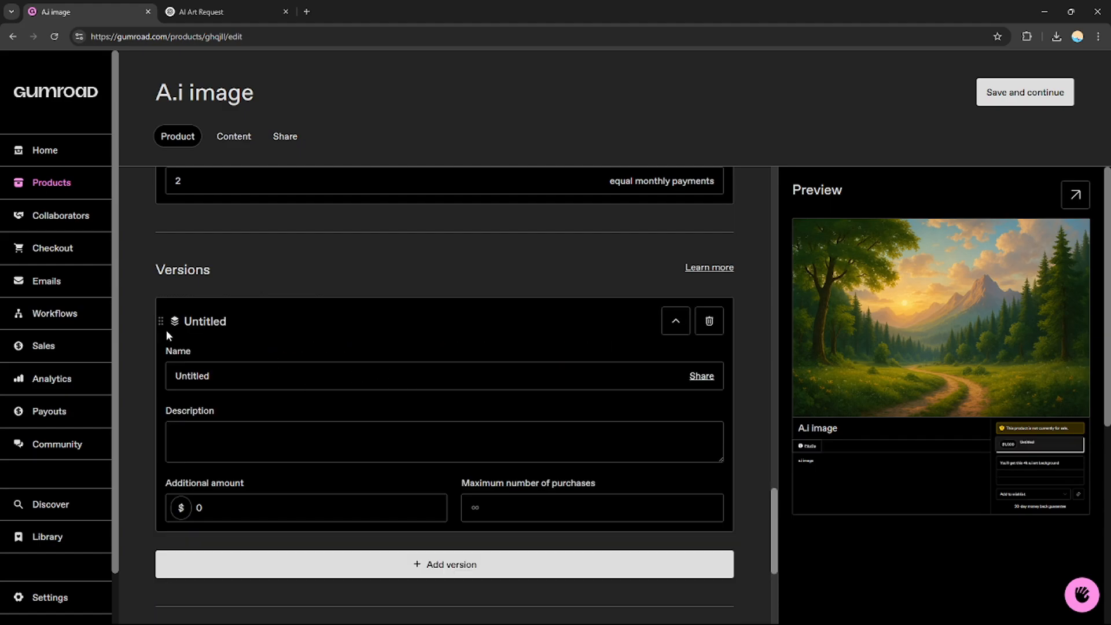
pyautogui.scroll(-2, 778, 509)
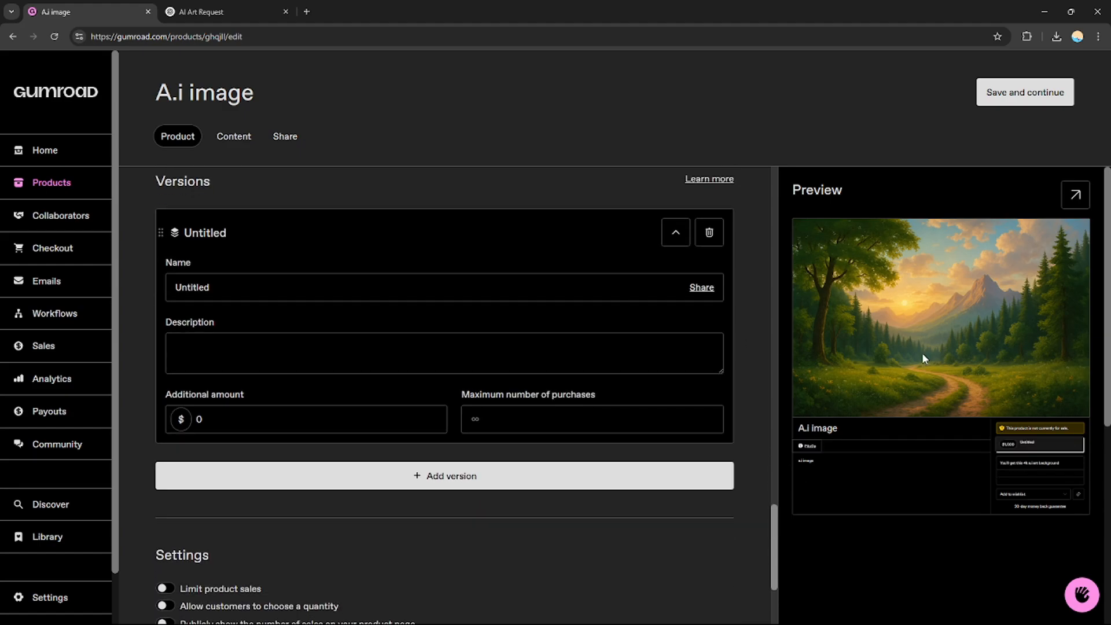
pyautogui.click(202, 12)
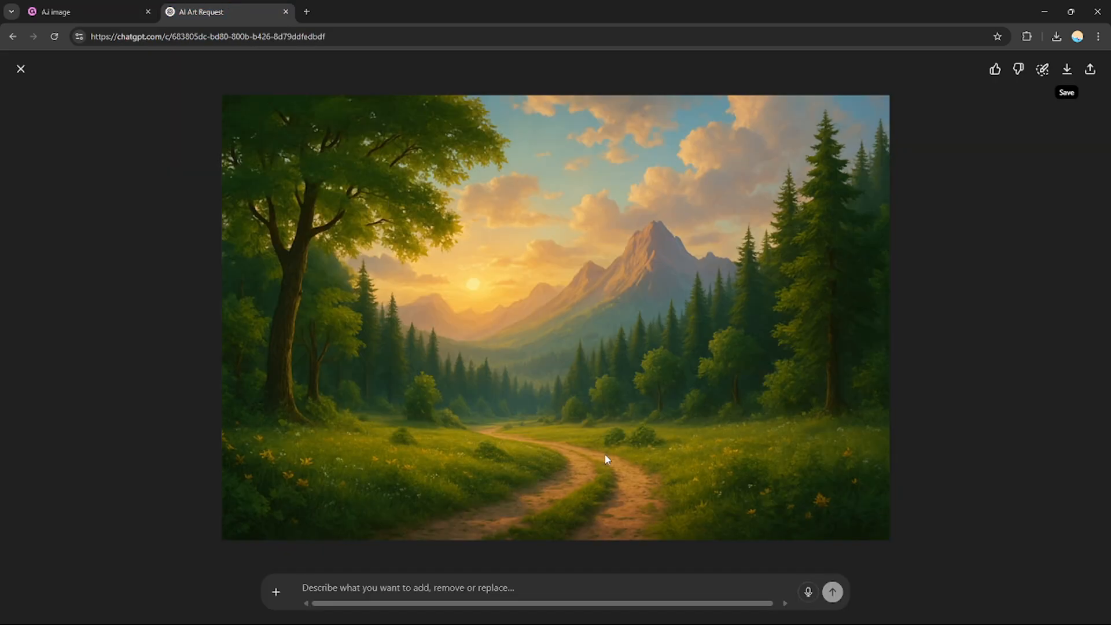
pyautogui.click(87, 11)
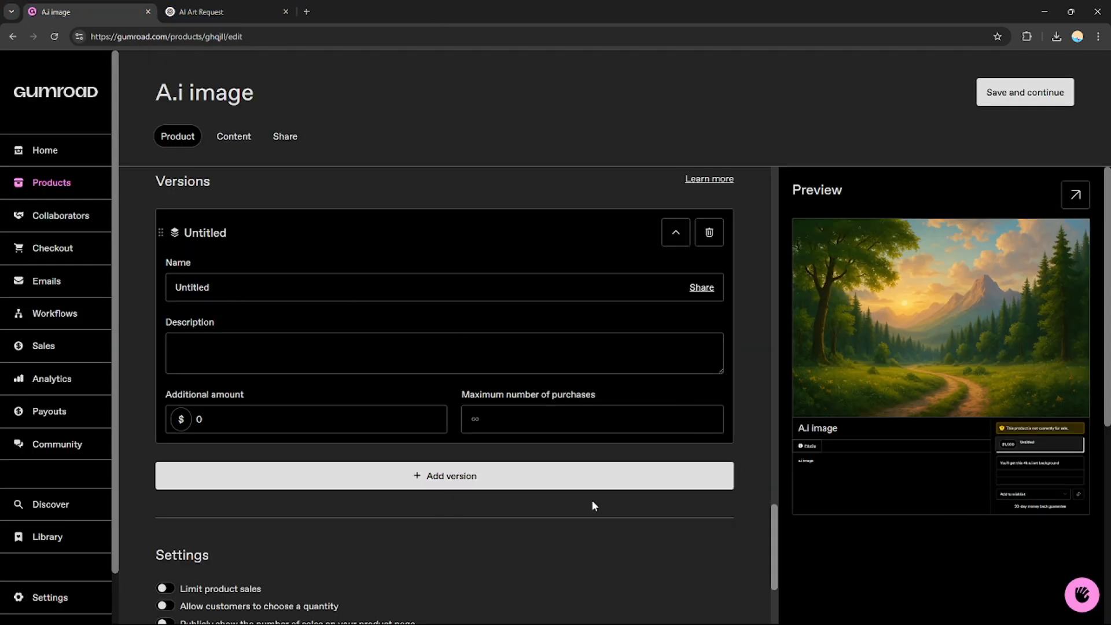
pyautogui.click(293, 424)
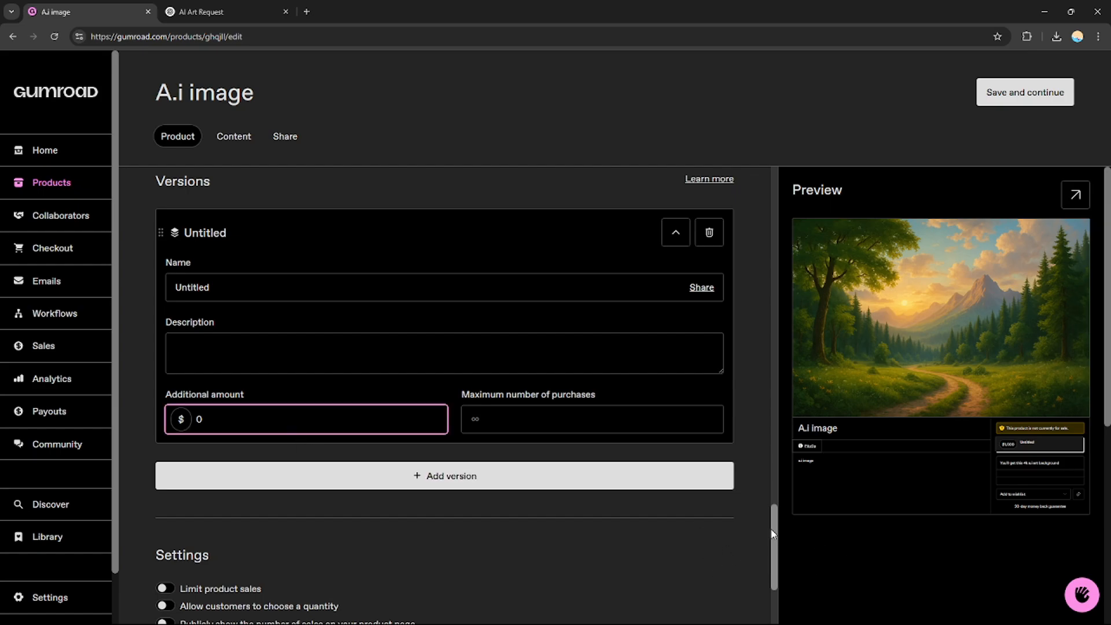
# - Look over the product settings and the custom domain, and save the product details to continue to the content page
pyautogui.click(777, 551)
pyautogui.scroll(-3, 777, 551)
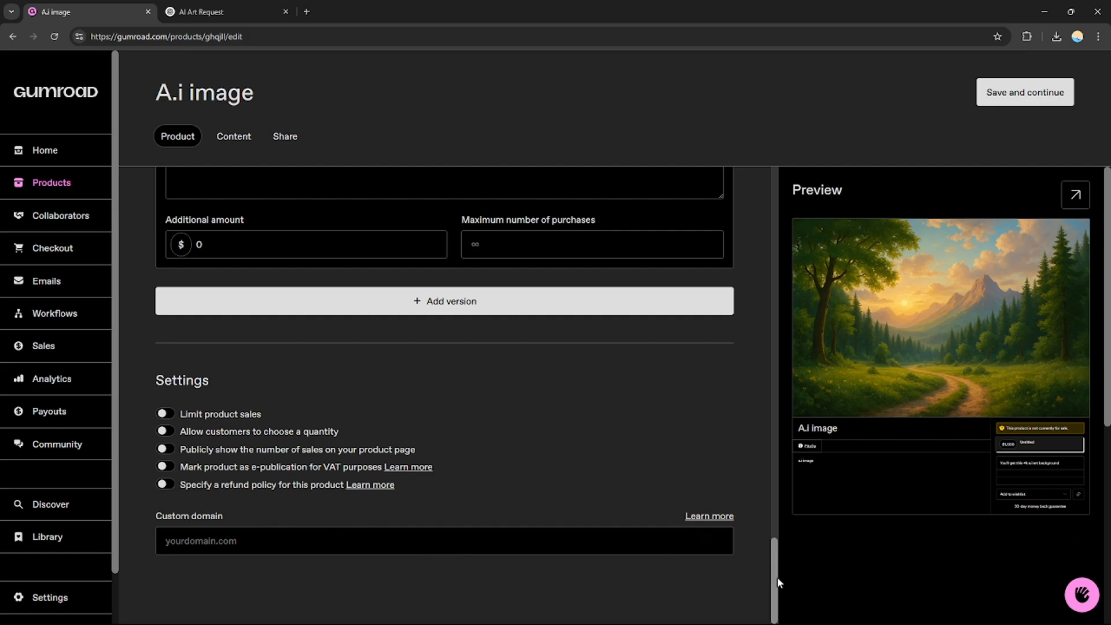
pyautogui.click(300, 539)
pyautogui.click(277, 578)
pyautogui.click(258, 537)
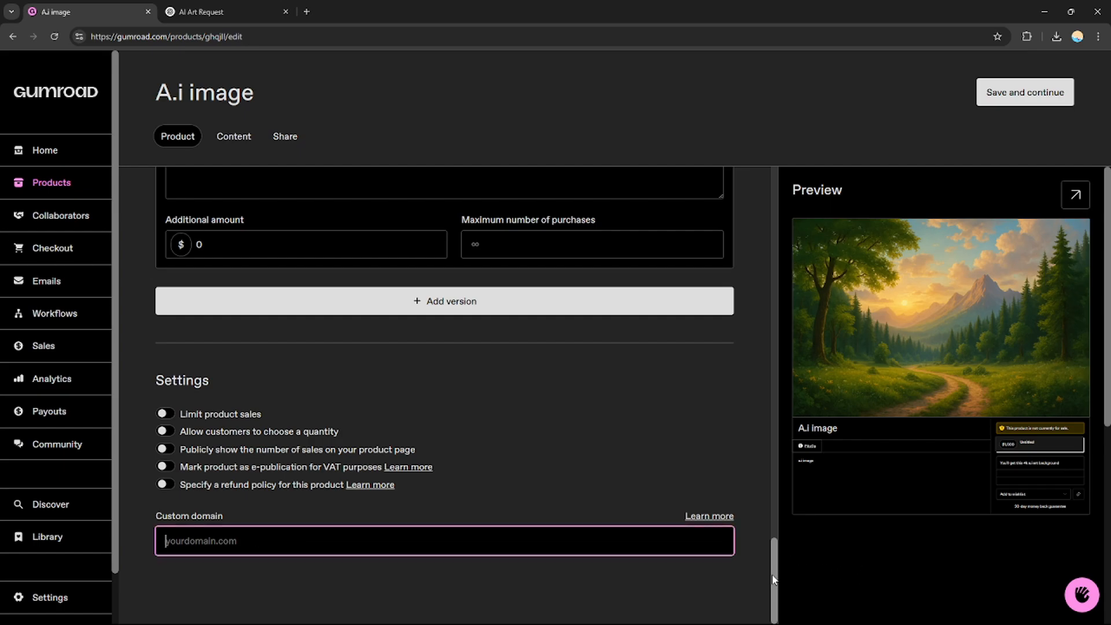
pyautogui.moveTo(771, 573); pyautogui.dragTo(801, 141)
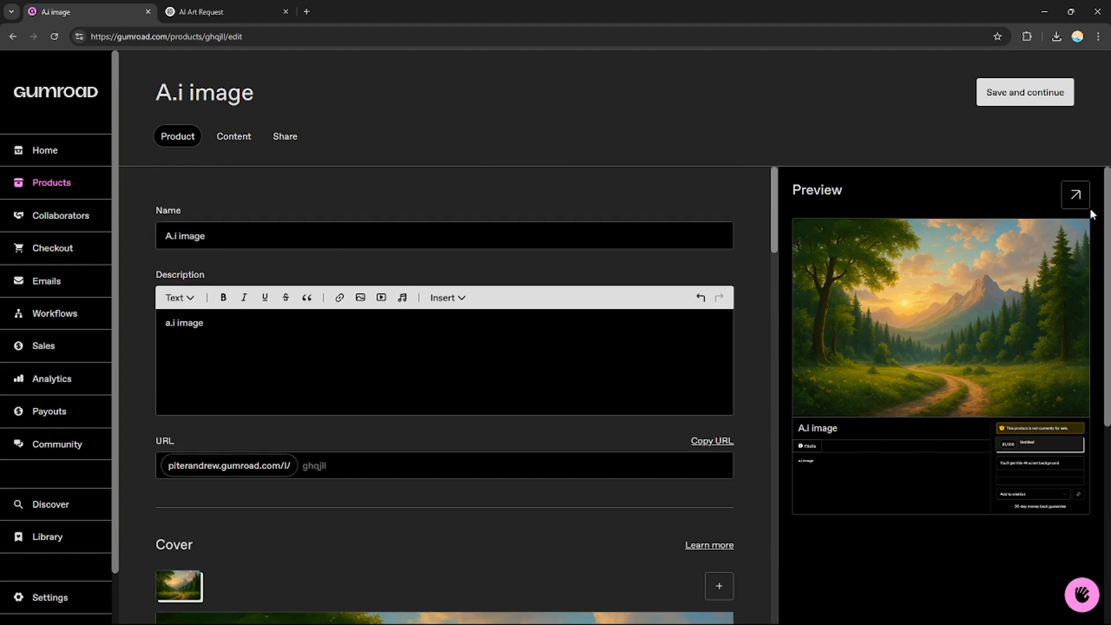
pyautogui.scroll(-4, 1091, 191)
pyautogui.scroll(4, 1090, 181)
pyautogui.click(1036, 92)
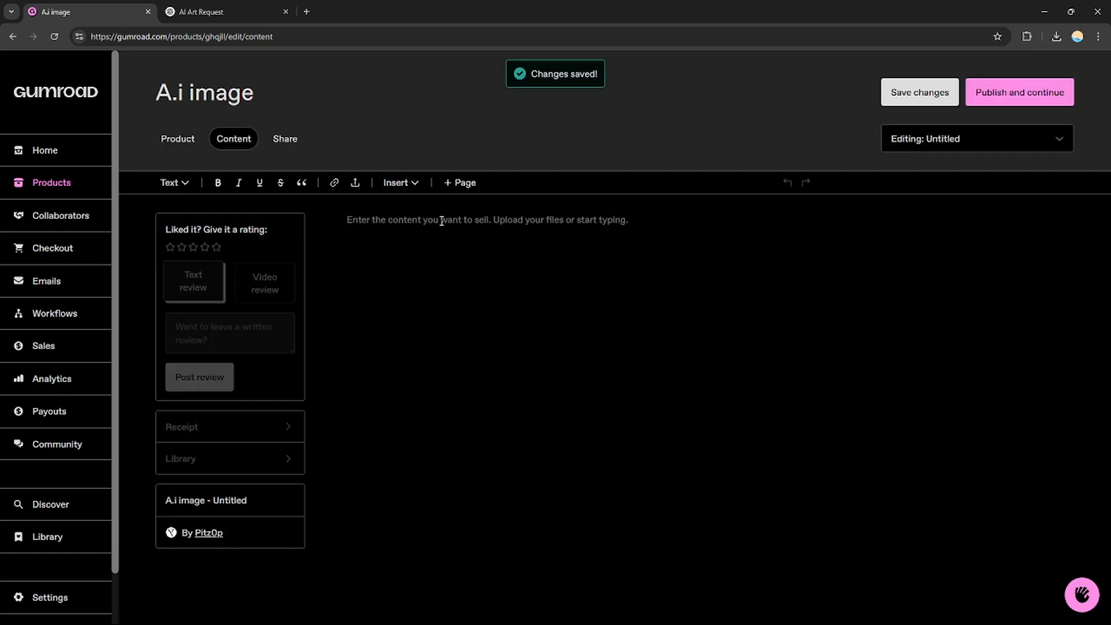
pyautogui.click(442, 221)
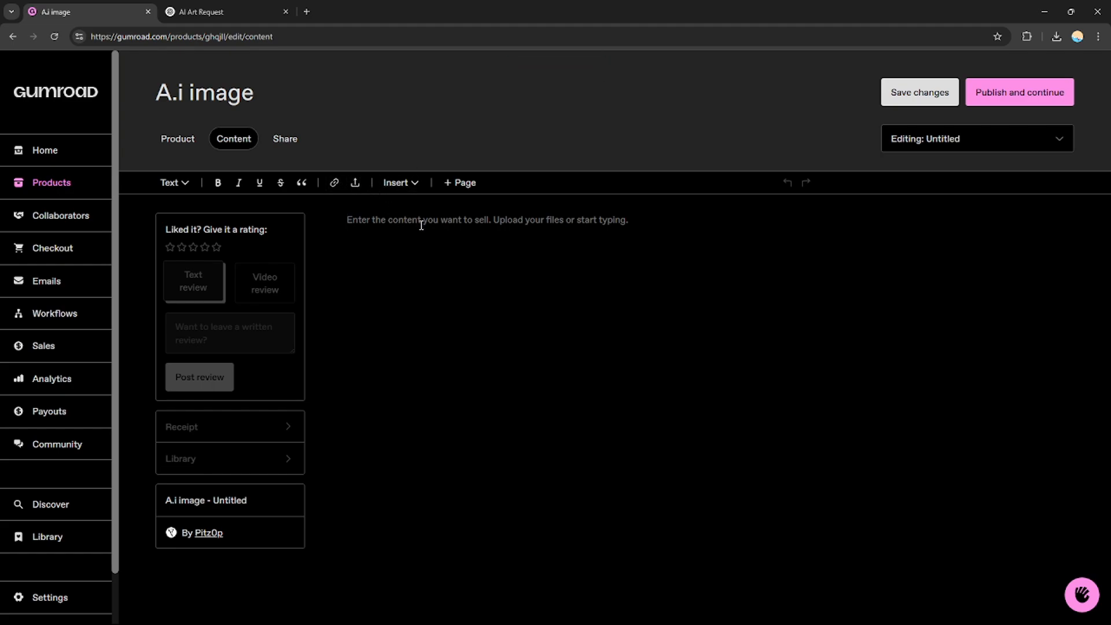
pyautogui.click(187, 144)
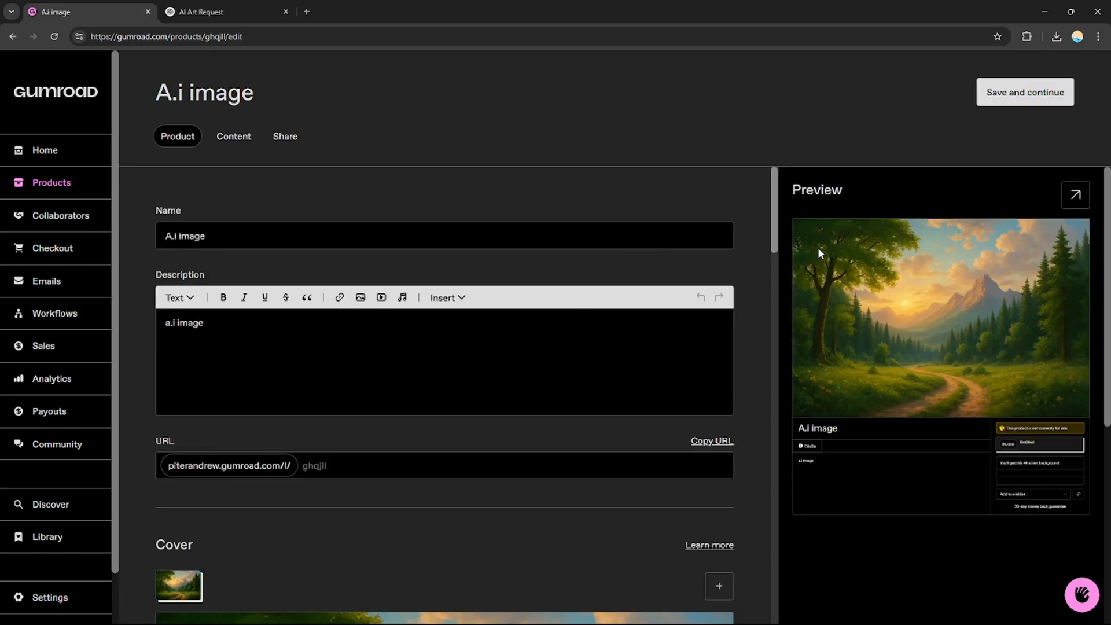
pyautogui.click(232, 137)
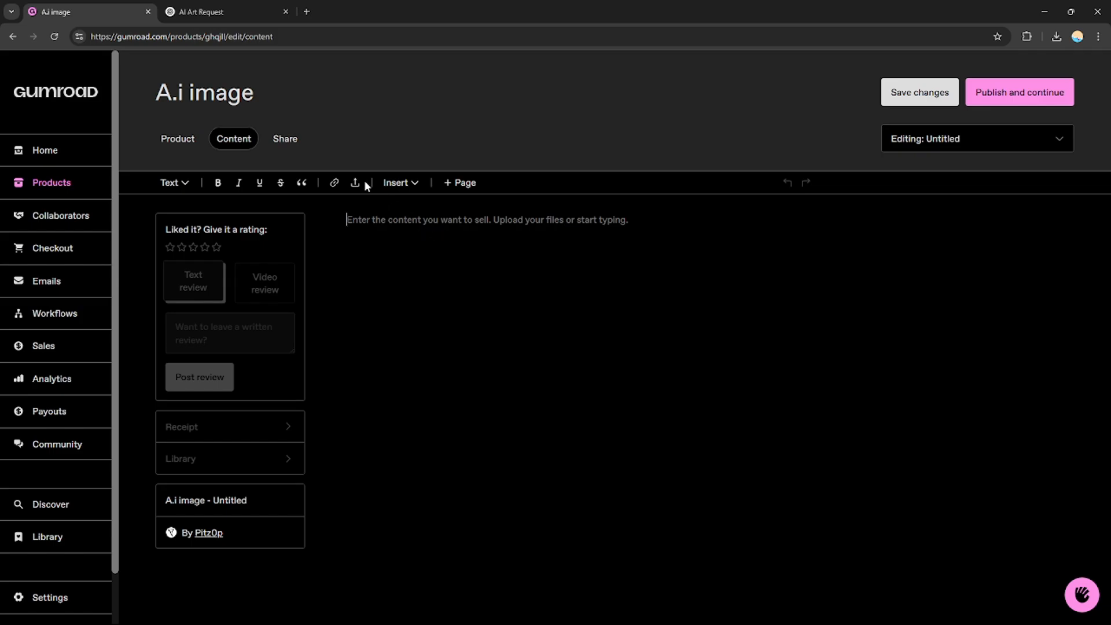
pyautogui.click(334, 183)
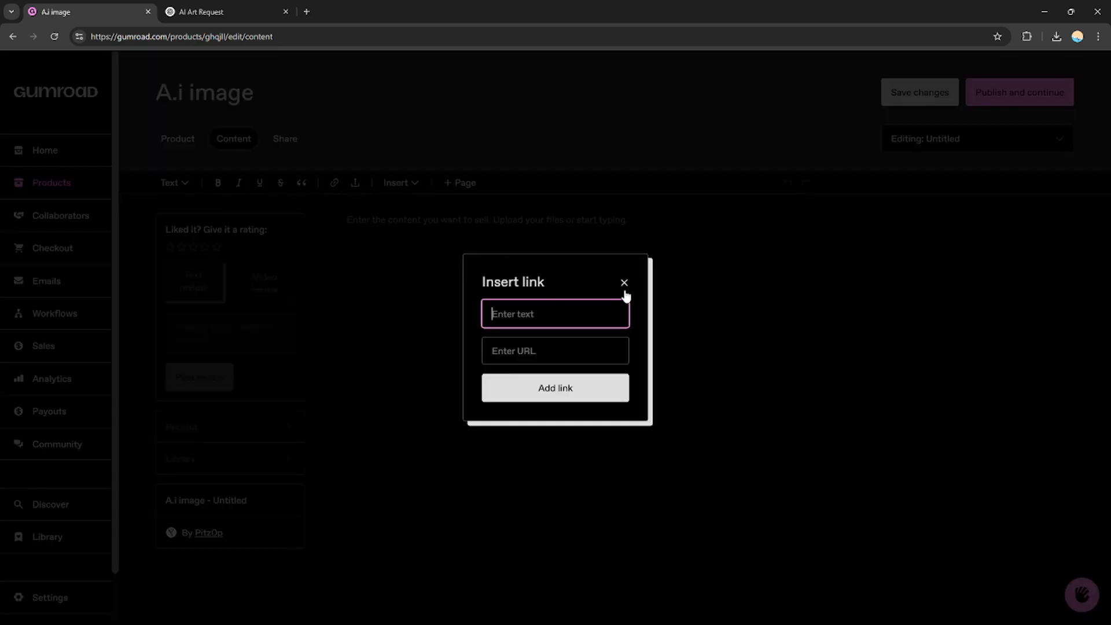
pyautogui.click(624, 283)
# - Upload the computer file "ChatGPT Image May 29, 2025, 03_01_16 PM" as the product content and publish the product
pyautogui.click(356, 182)
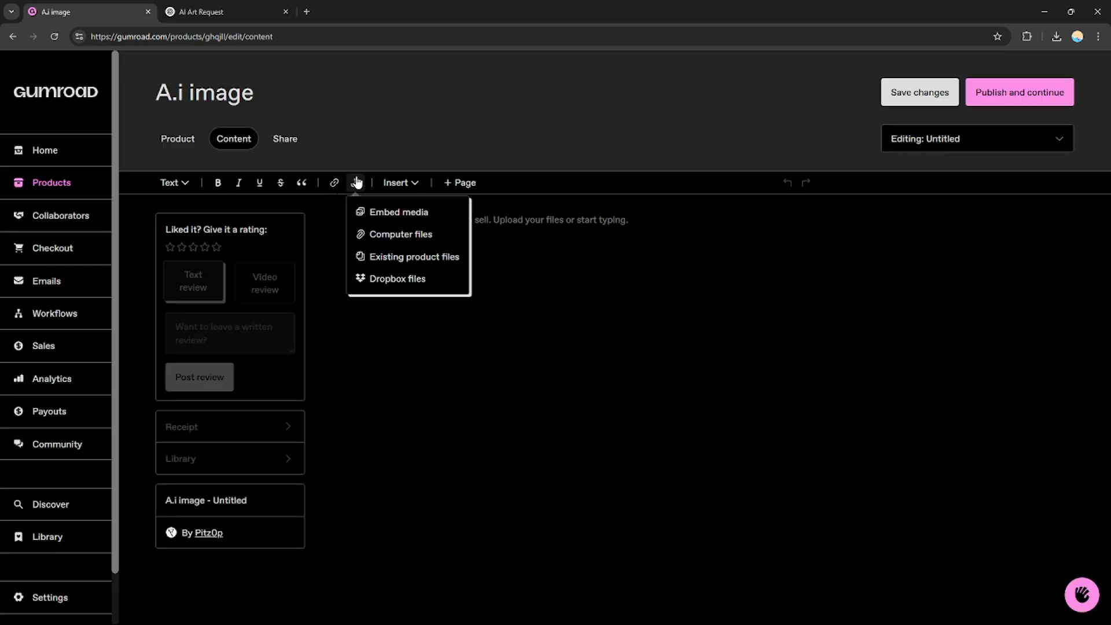
pyautogui.click(405, 235)
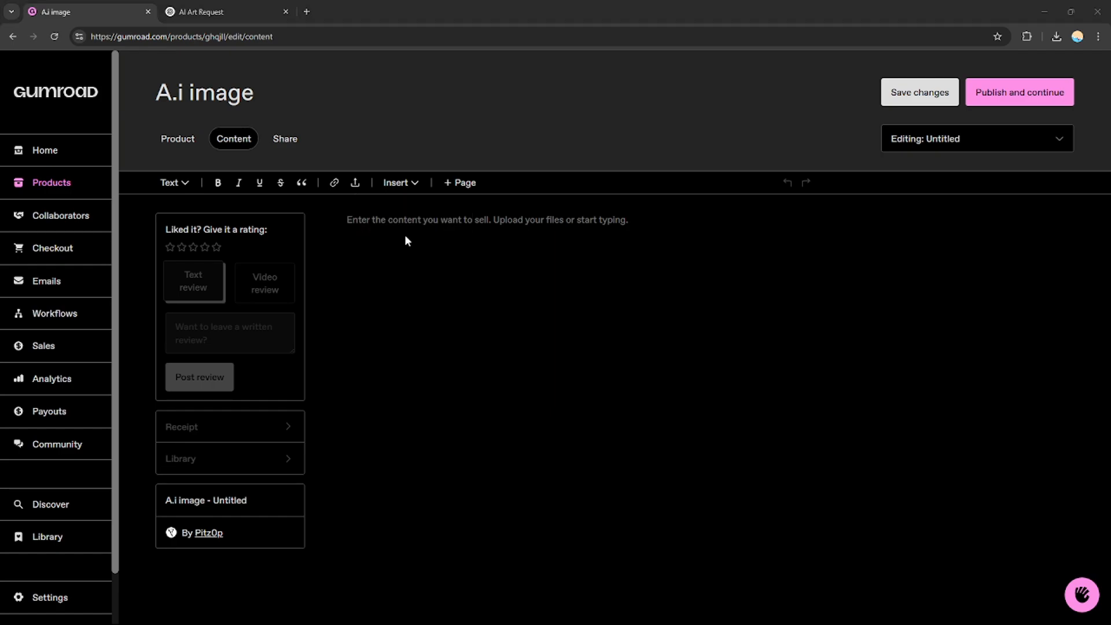
pyautogui.click(703, 376)
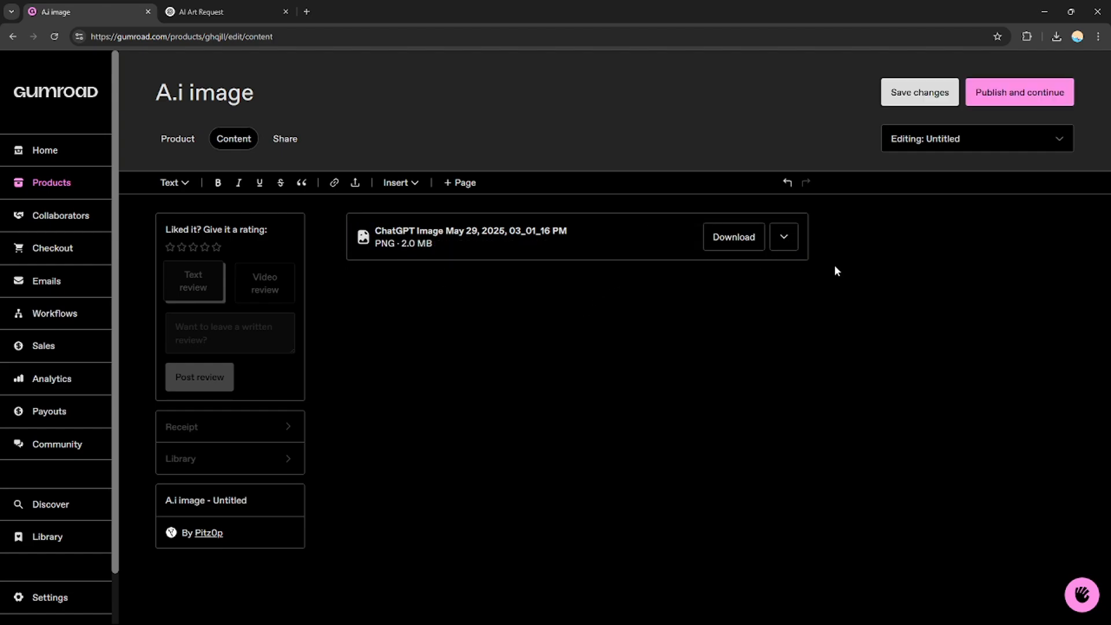
pyautogui.click(1000, 103)
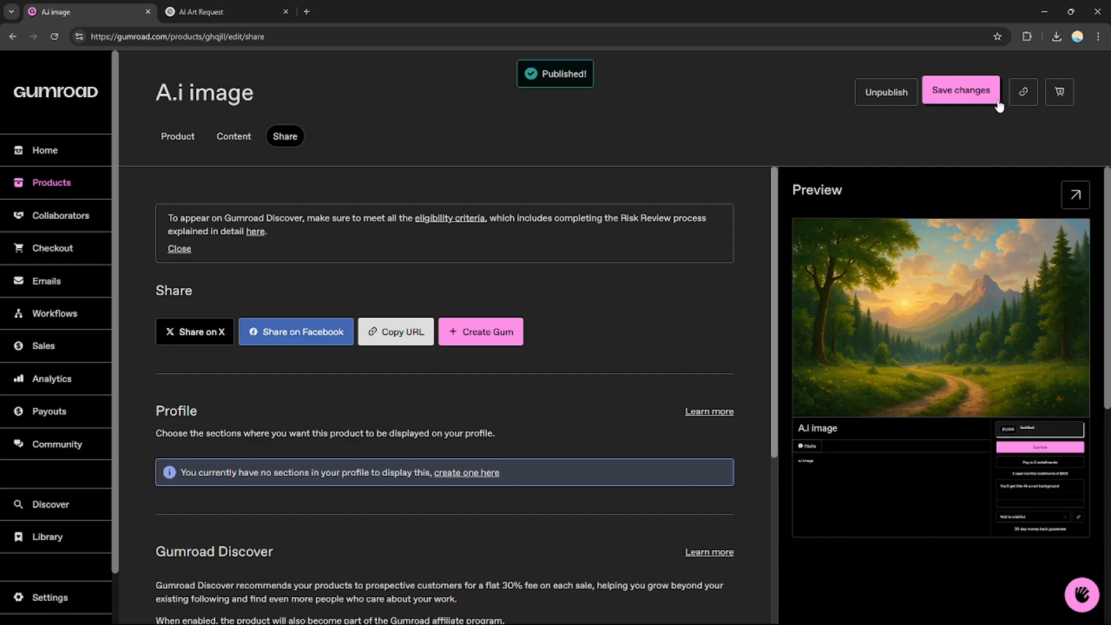
pyautogui.scroll(-2, 775, 240)
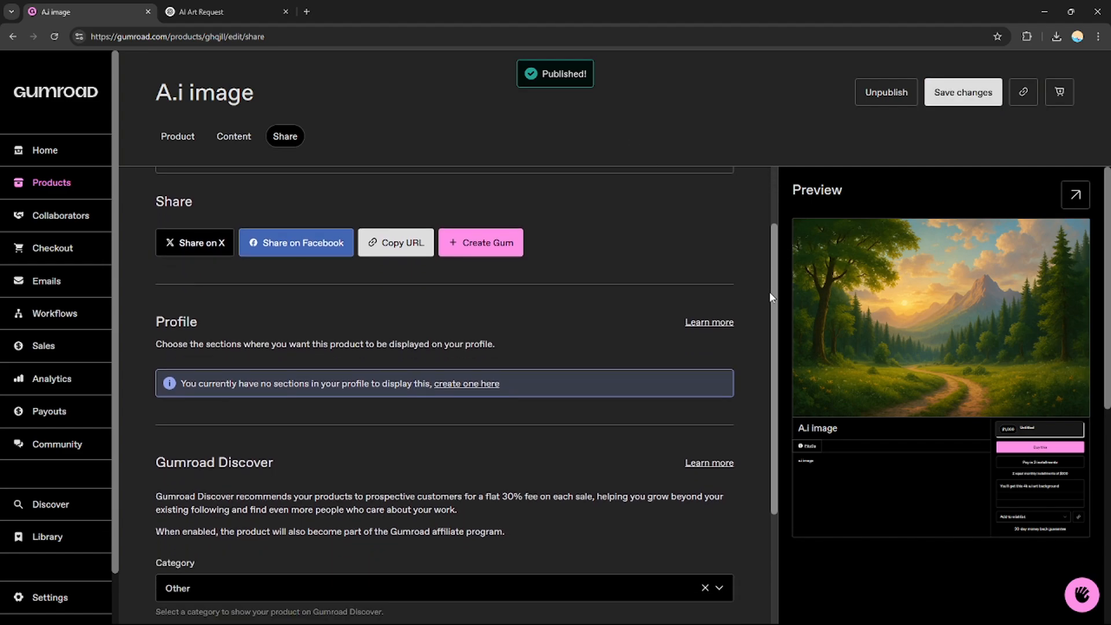
# - Copy the published product's share URL and open the product's public page in a new browser tab
pyautogui.scroll(2, 773, 239)
pyautogui.scroll(-1, 772, 239)
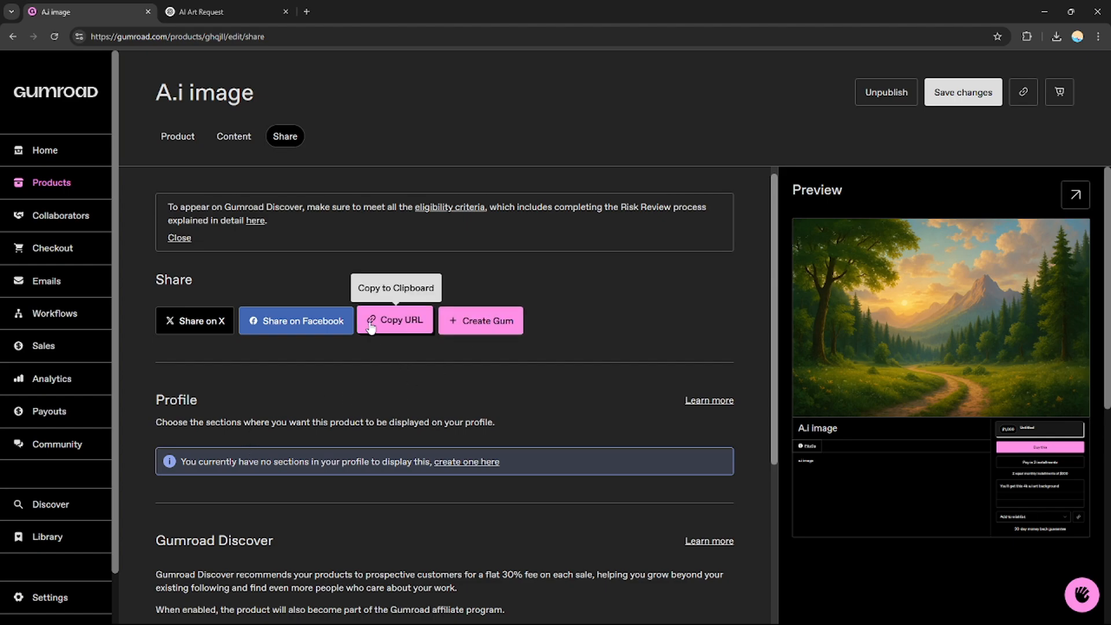
pyautogui.click(392, 328)
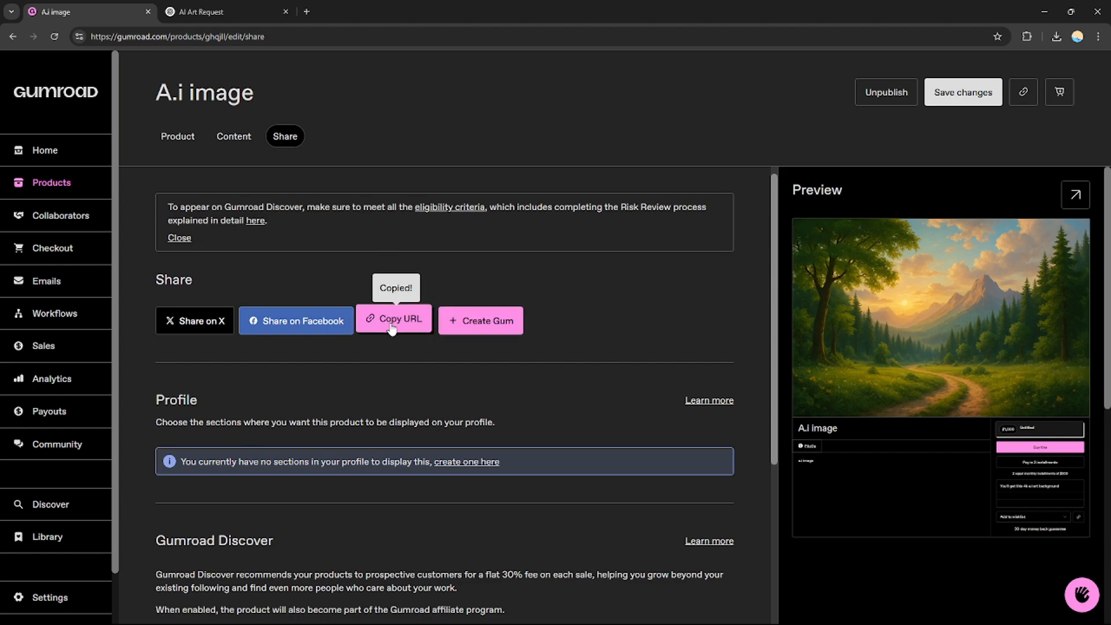
pyautogui.click(307, 12)
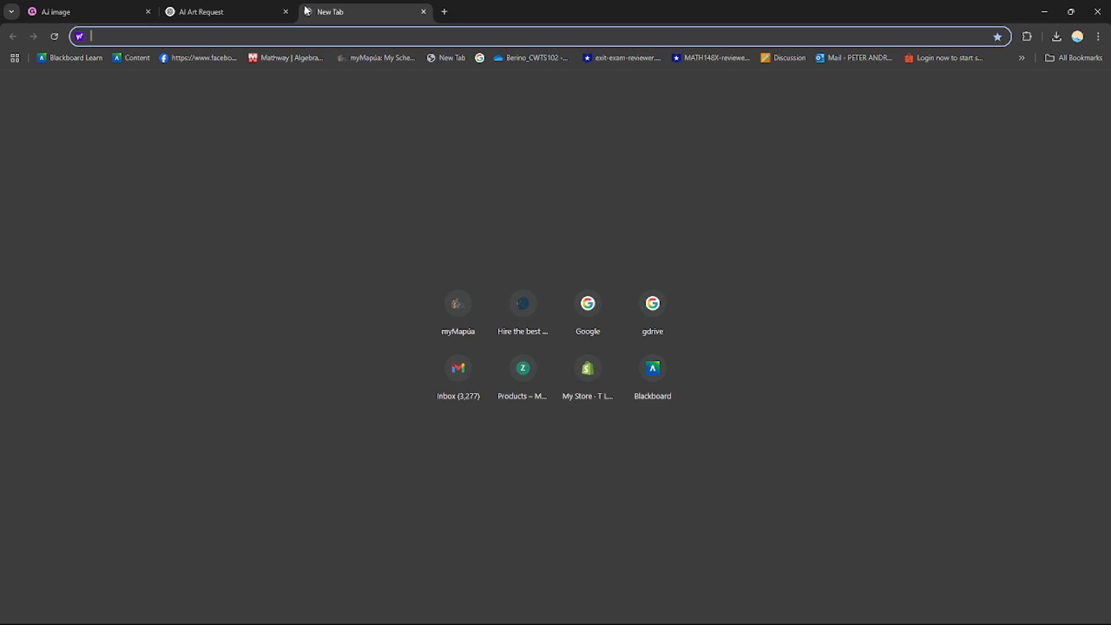
pyautogui.hotkey('ctrl', 'v')
pyautogui.press('Return')
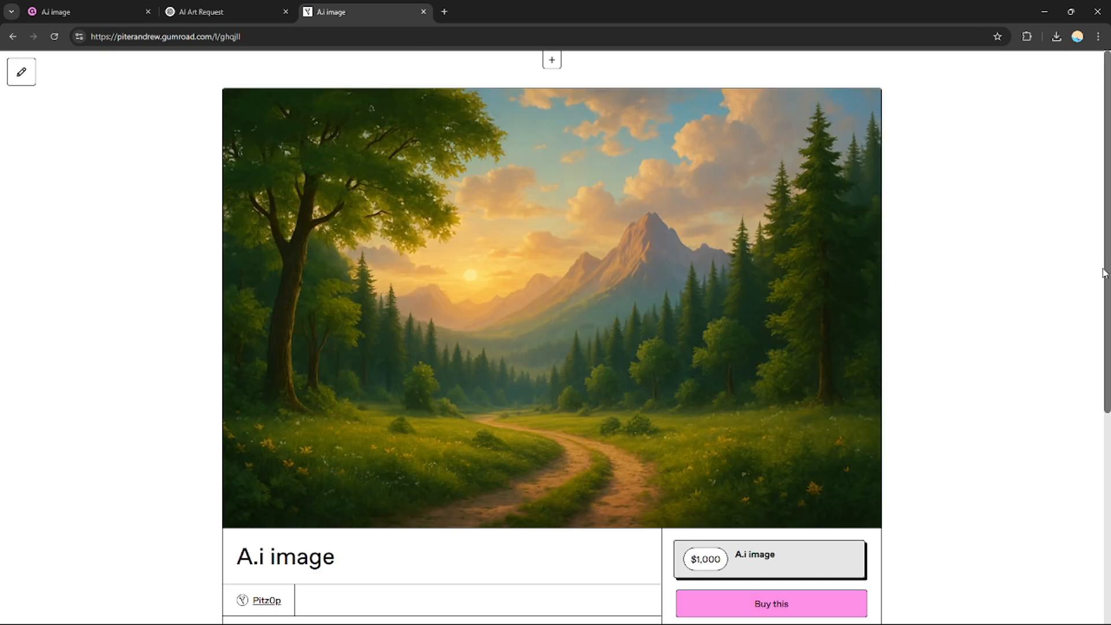
# - Examine the public product page, including its cover image, web address, price, purchase and installment options, summary and file details
pyautogui.scroll(-1, 585, 425)
pyautogui.moveTo(1107, 300); pyautogui.dragTo(1107, 256)
pyautogui.scroll(-6, 552, 347)
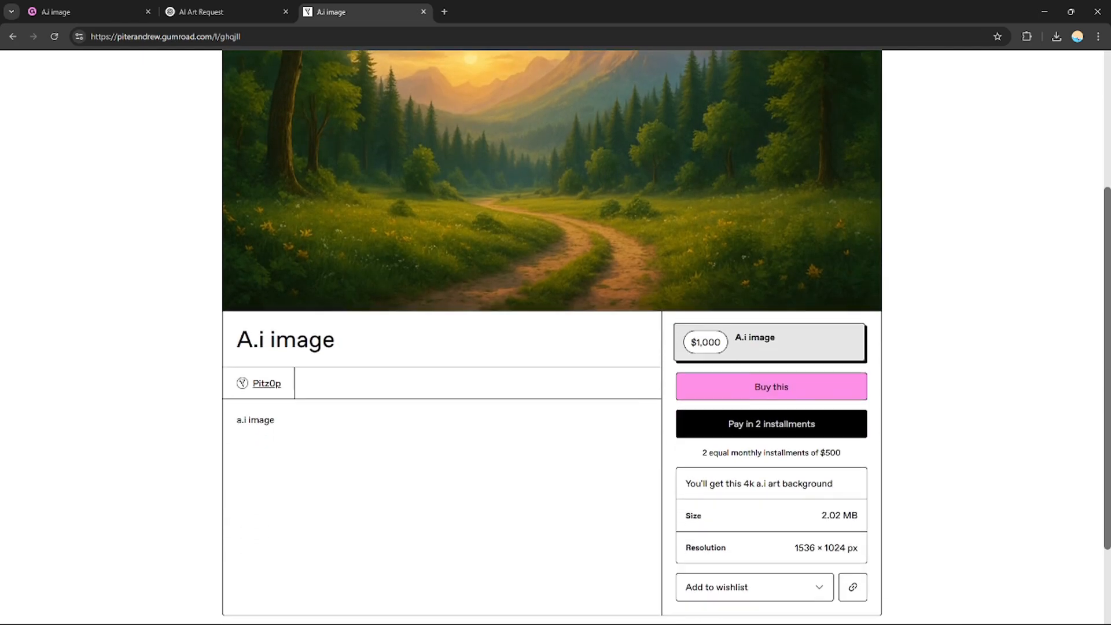
pyautogui.scroll(3, 551, 347)
pyautogui.scroll(3, 552, 335)
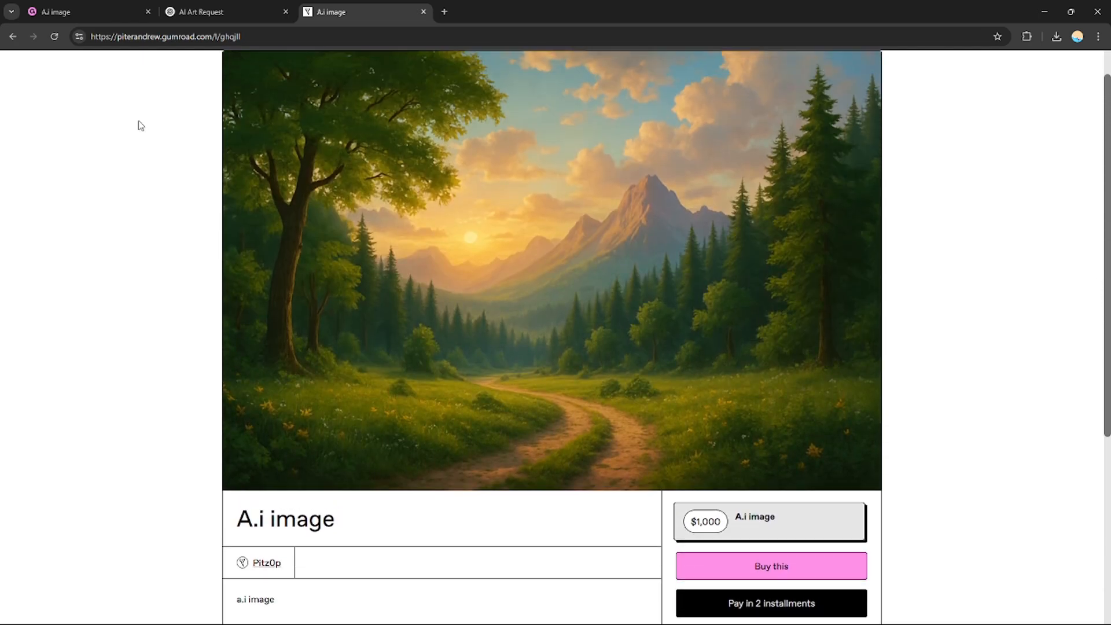
pyautogui.doubleClick(177, 36)
pyautogui.click(133, 257)
pyautogui.scroll(-5, 551, 335)
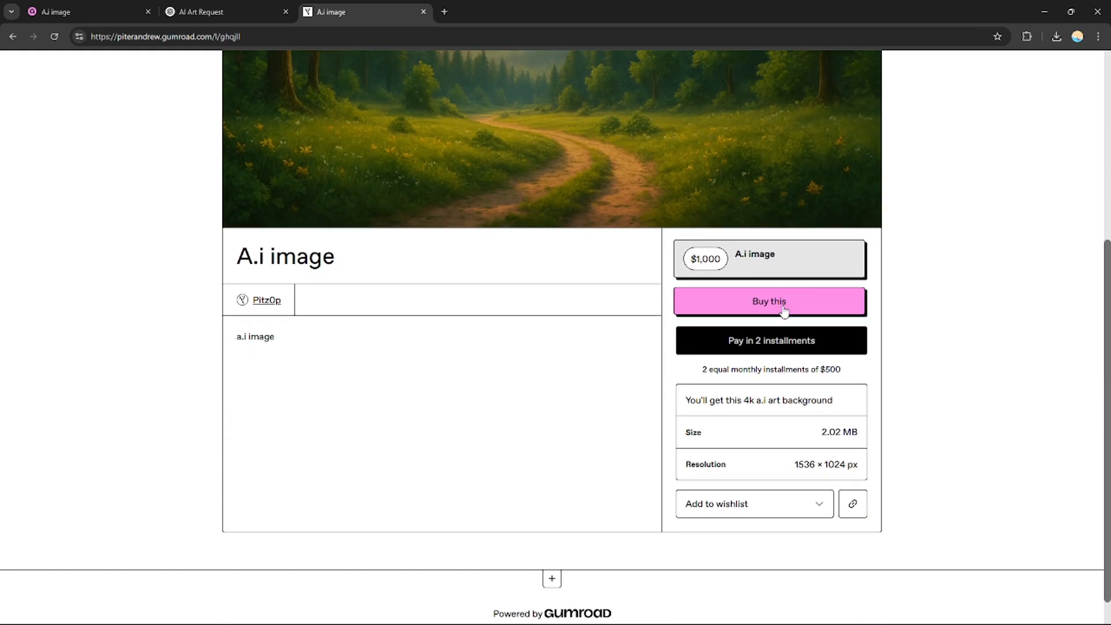
pyautogui.scroll(-1, 770, 324)
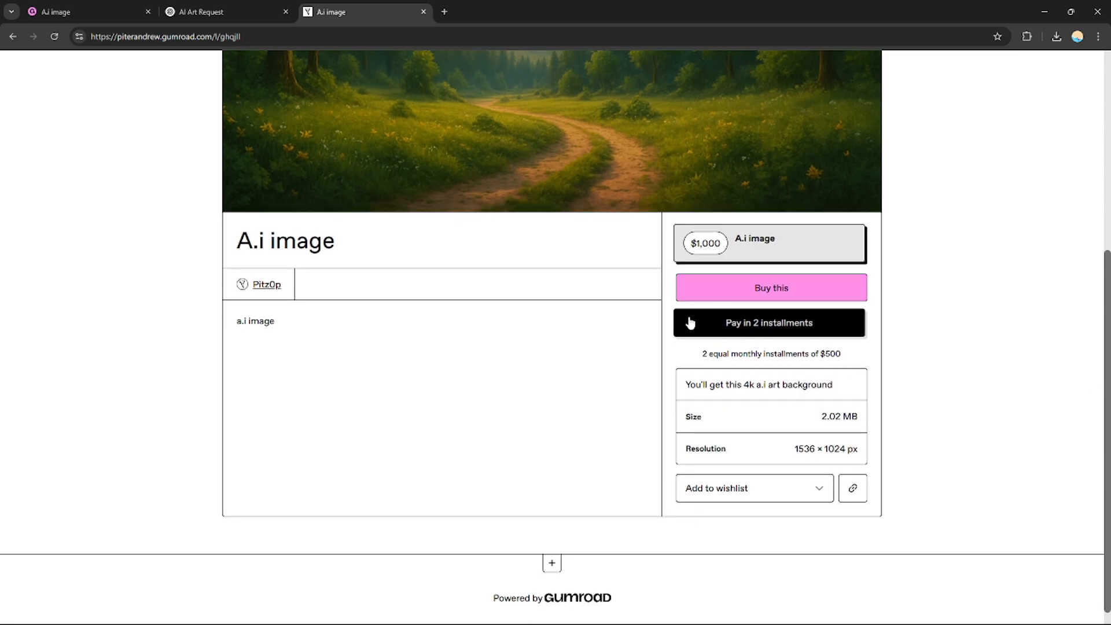
pyautogui.scroll(-1, 1091, 392)
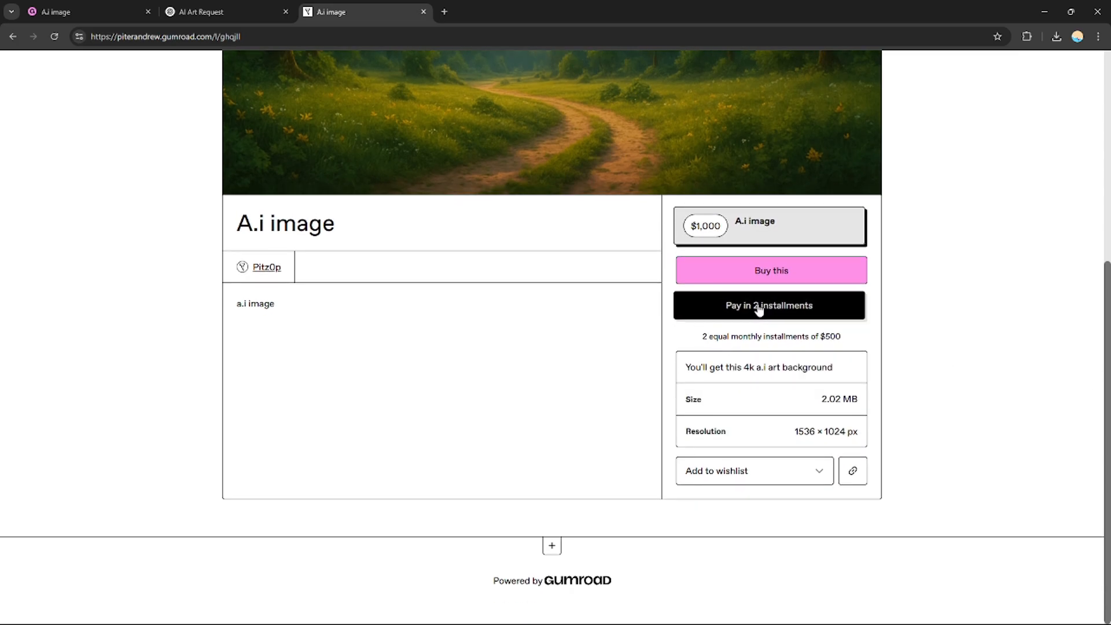
pyautogui.moveTo(1101, 556)
pyautogui.mouseDown()
pyautogui.moveTo(1102, 346)
pyautogui.moveTo(1105, 561)
pyautogui.mouseUp()
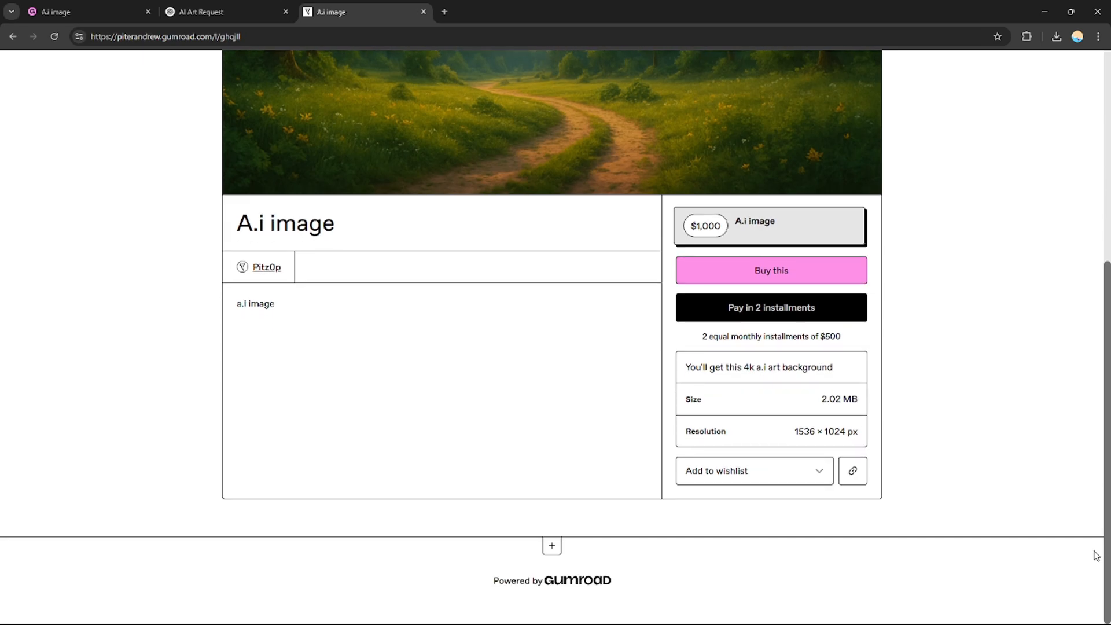
pyautogui.scroll(6, 1095, 554)
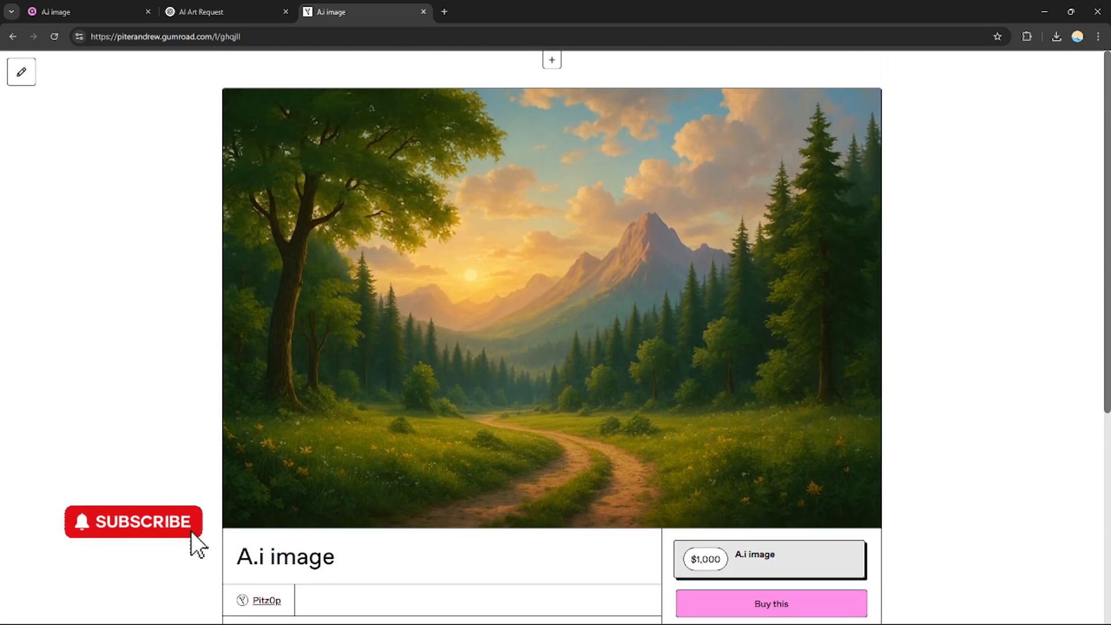